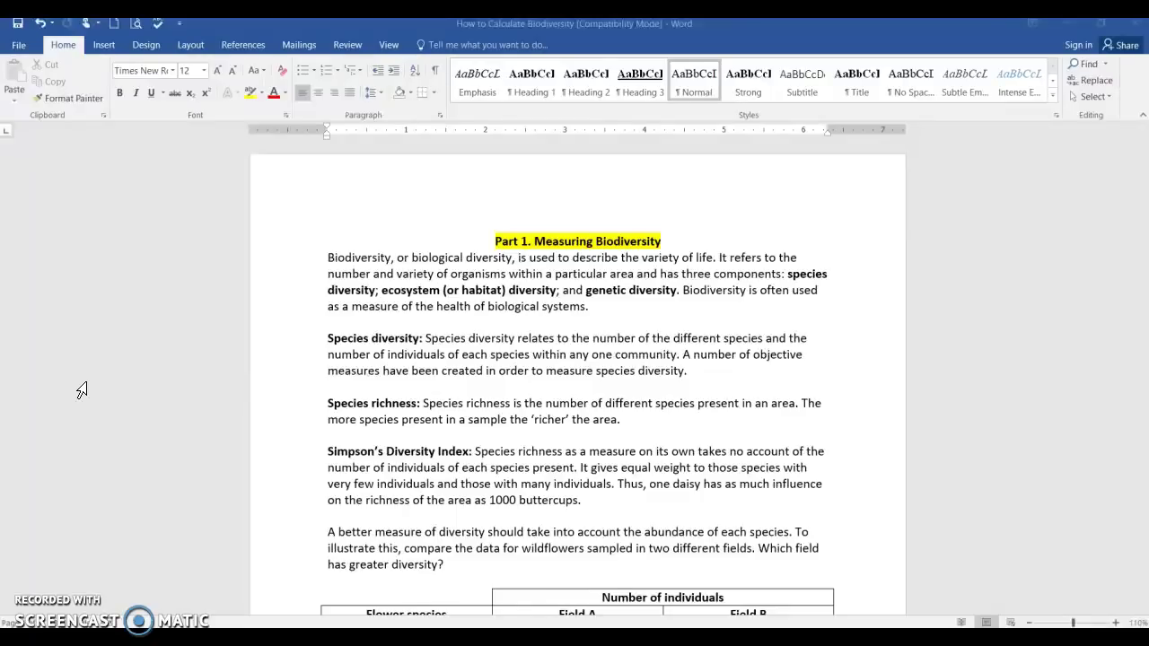
Scroll through the How to Calculate Biodiversity document to review Simpson's formula for D.
{"action": "left_click", "coordinate": [261, 505]}
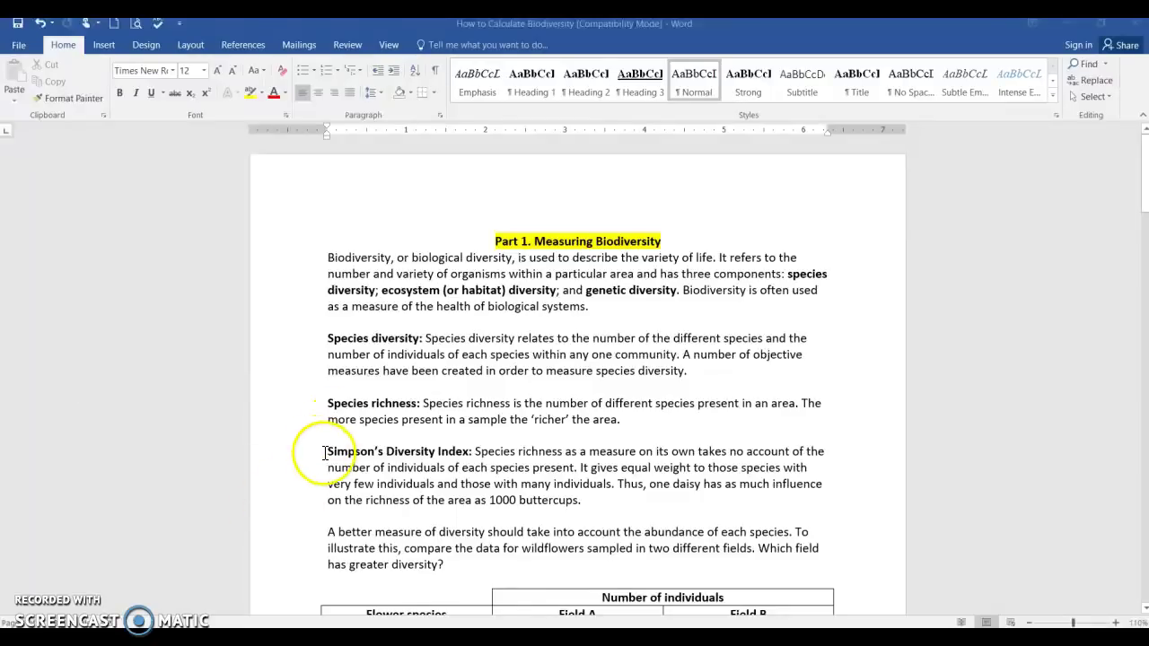
{"action": "left_click", "coordinate": [555, 474]}
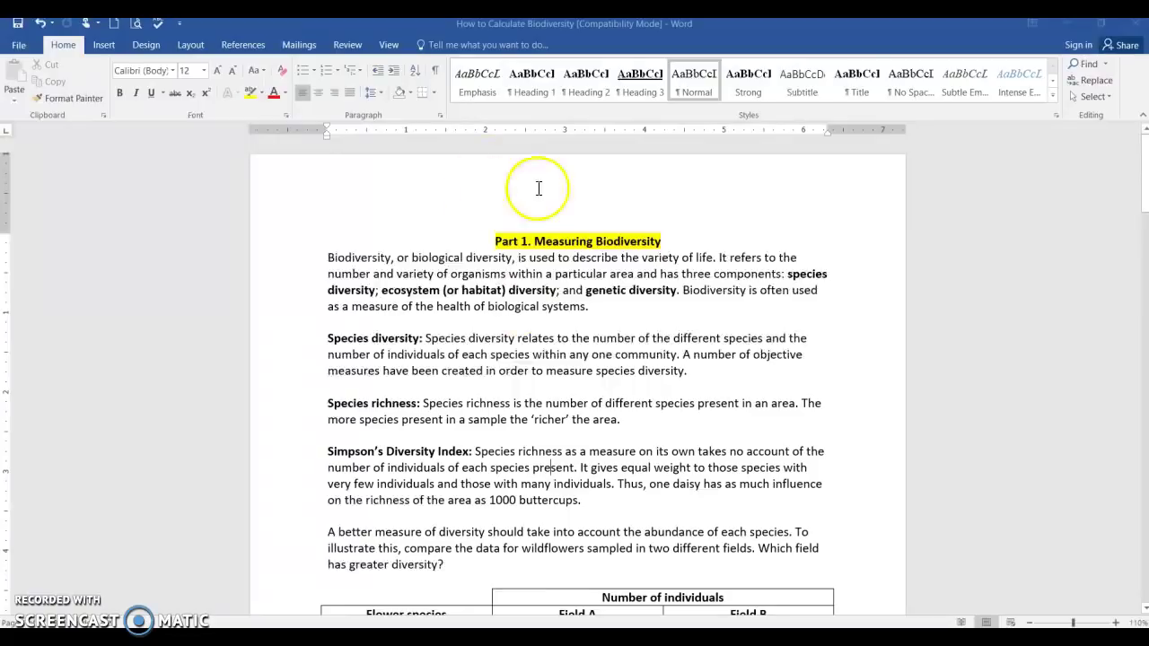
{"action": "scroll", "coordinate": [570, 279], "scroll_direction": "down", "scroll_amount": 12}
{"action": "scroll", "coordinate": [651, 261], "scroll_direction": "down", "scroll_amount": 12}
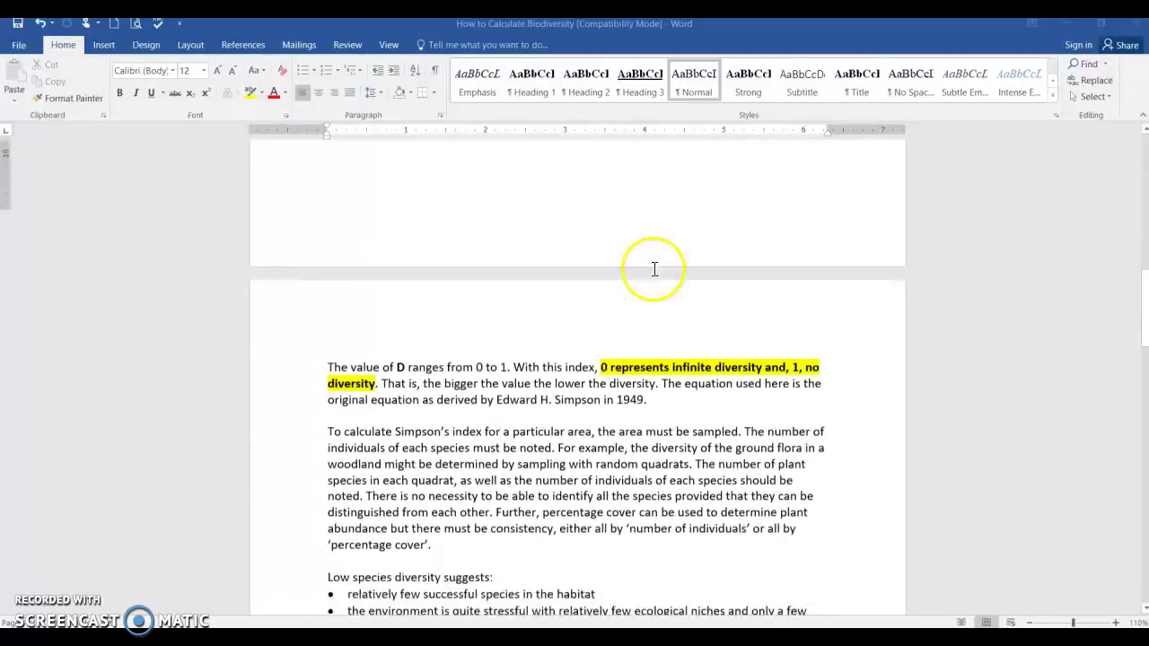
{"action": "scroll", "coordinate": [656, 262], "scroll_direction": "up", "scroll_amount": 20}
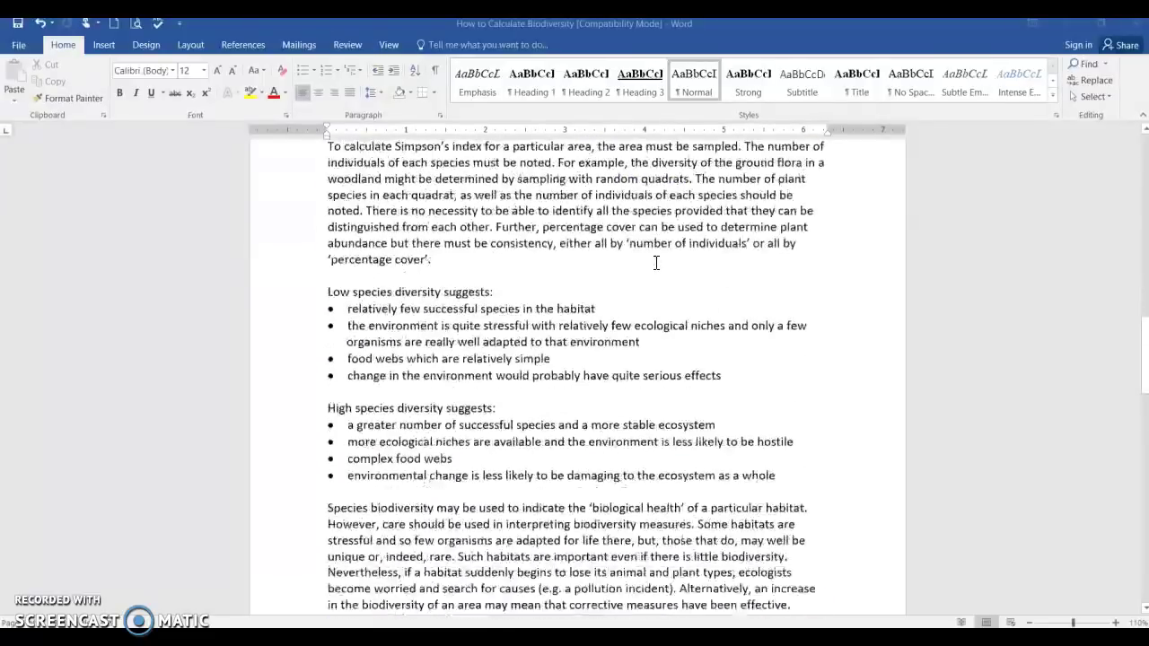
{"action": "scroll", "coordinate": [669, 299], "scroll_direction": "up", "scroll_amount": 2}
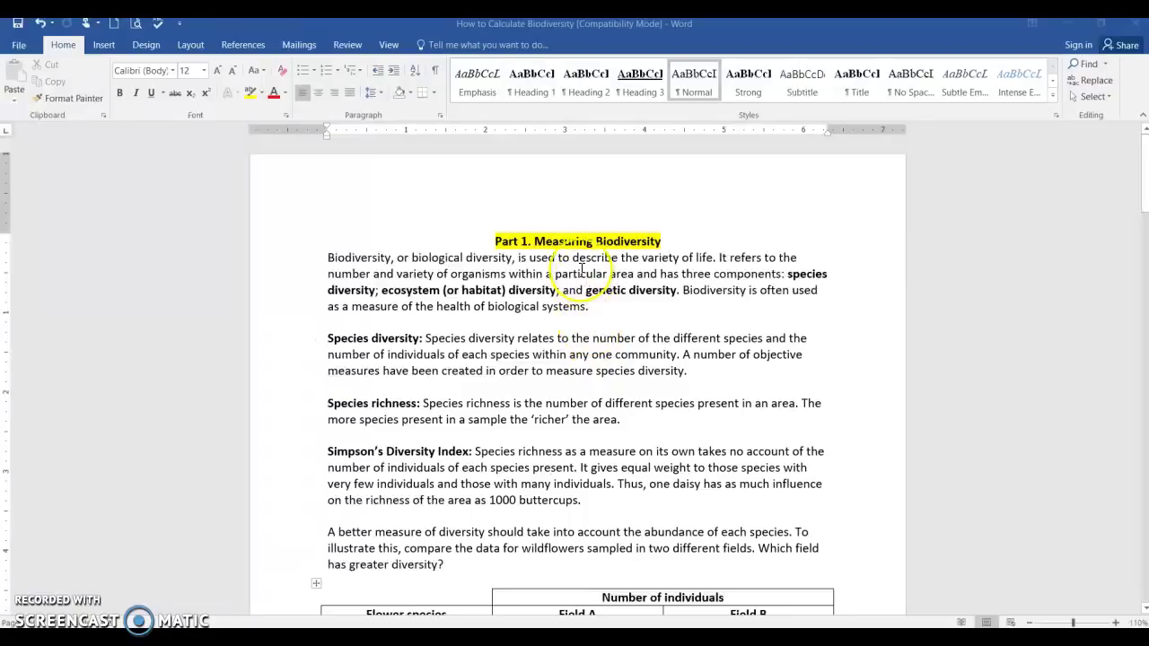
{"action": "scroll", "coordinate": [582, 270], "scroll_direction": "down", "scroll_amount": 12}
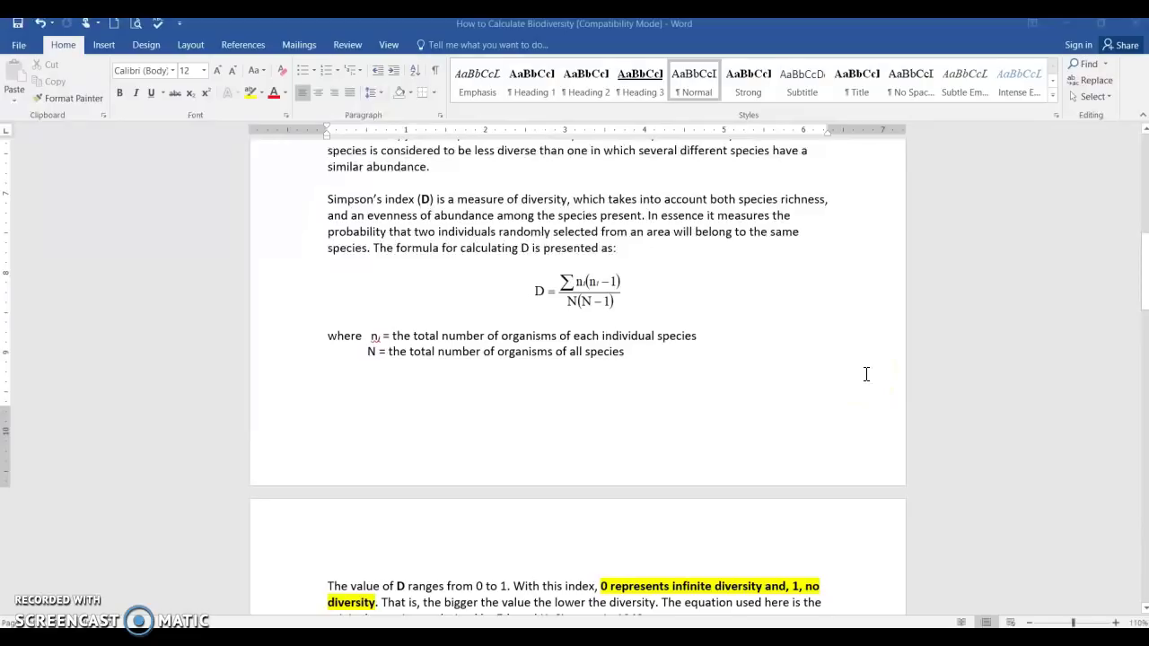
Minimize Word, close the recorder tab, and download Data Collection for Insects as .xlsx.
{"action": "left_click", "coordinate": [1069, 28]}
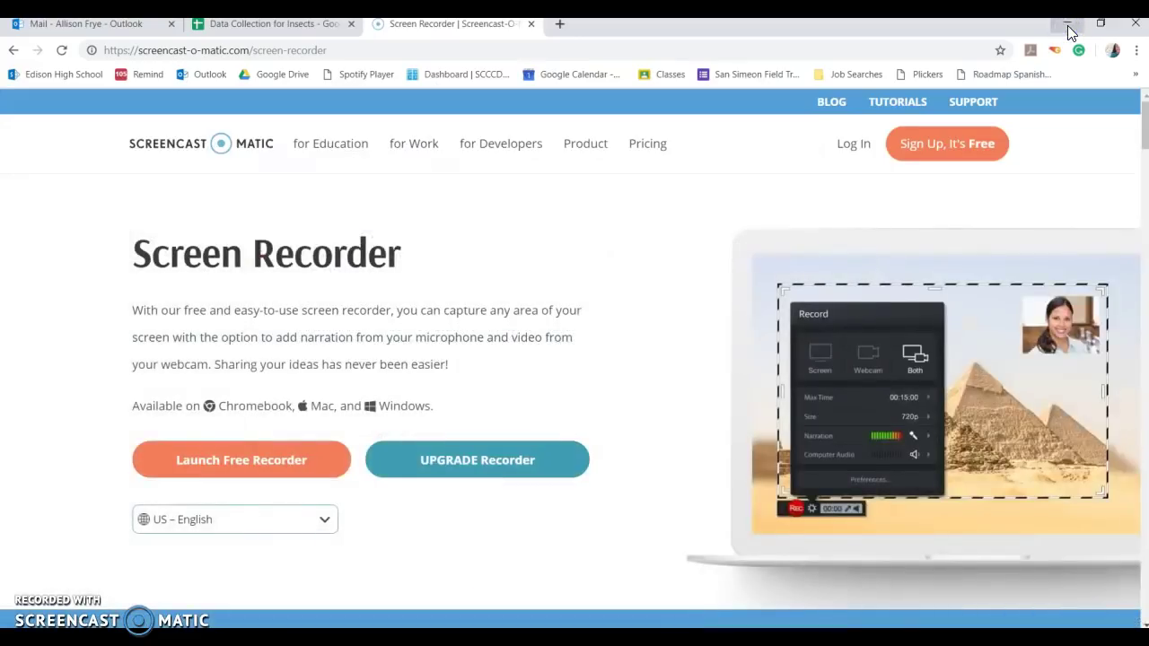
{"action": "left_click", "coordinate": [531, 23]}
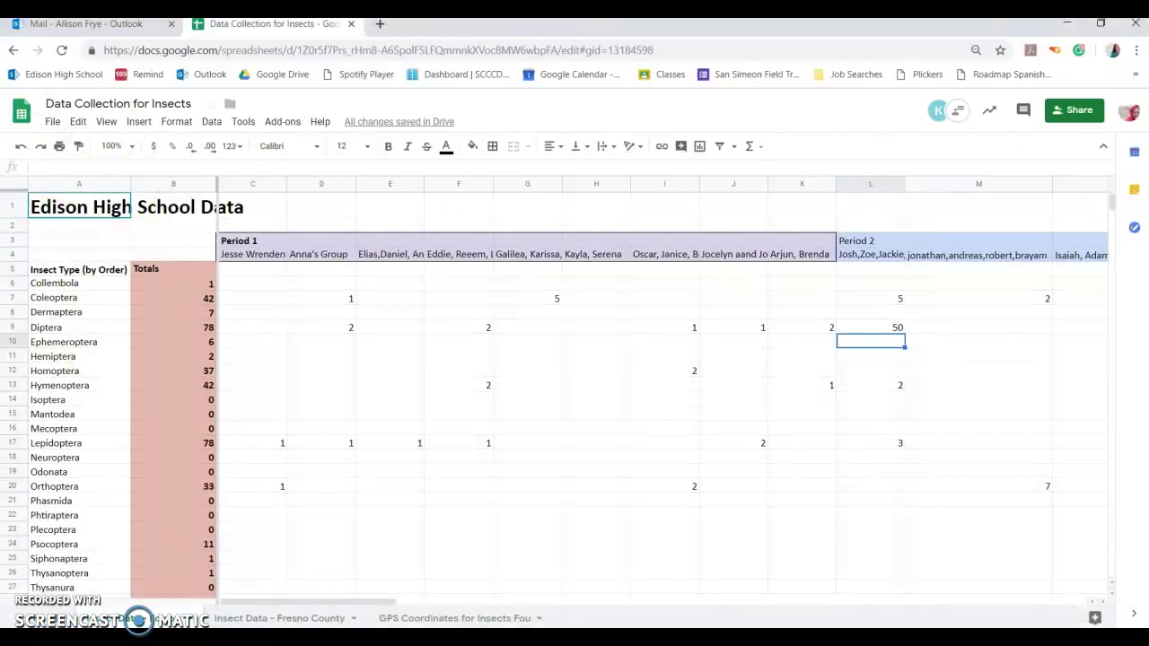
{"action": "left_click", "coordinate": [52, 123]}
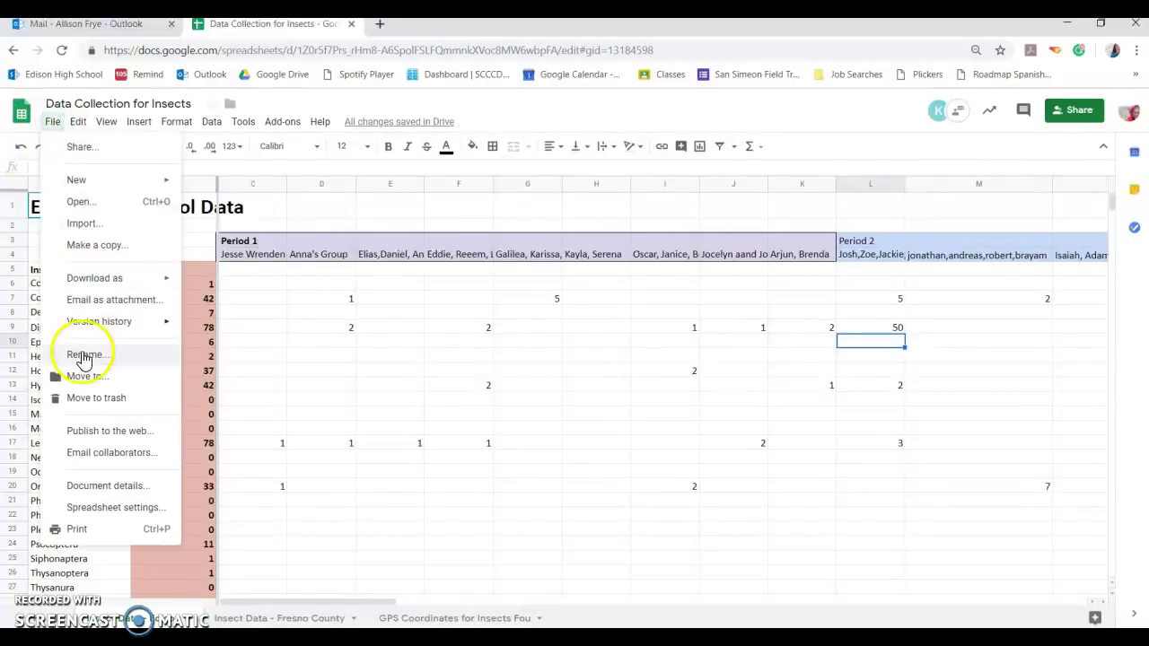
{"action": "mouse_move", "coordinate": [115, 279]}
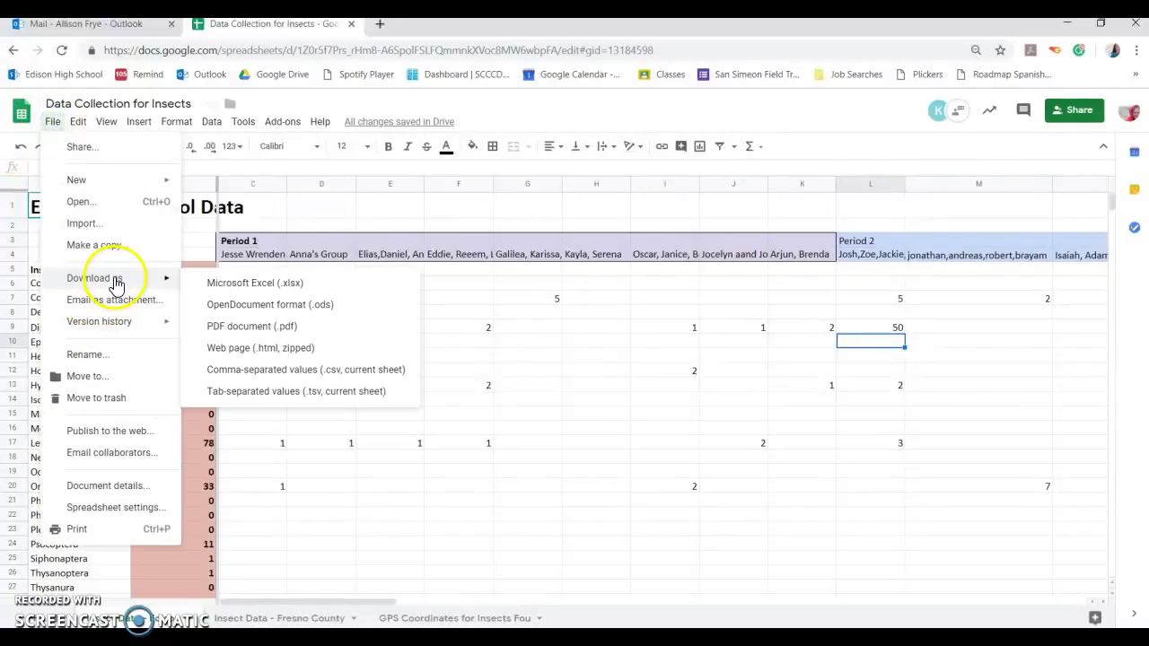
{"action": "left_click", "coordinate": [342, 289]}
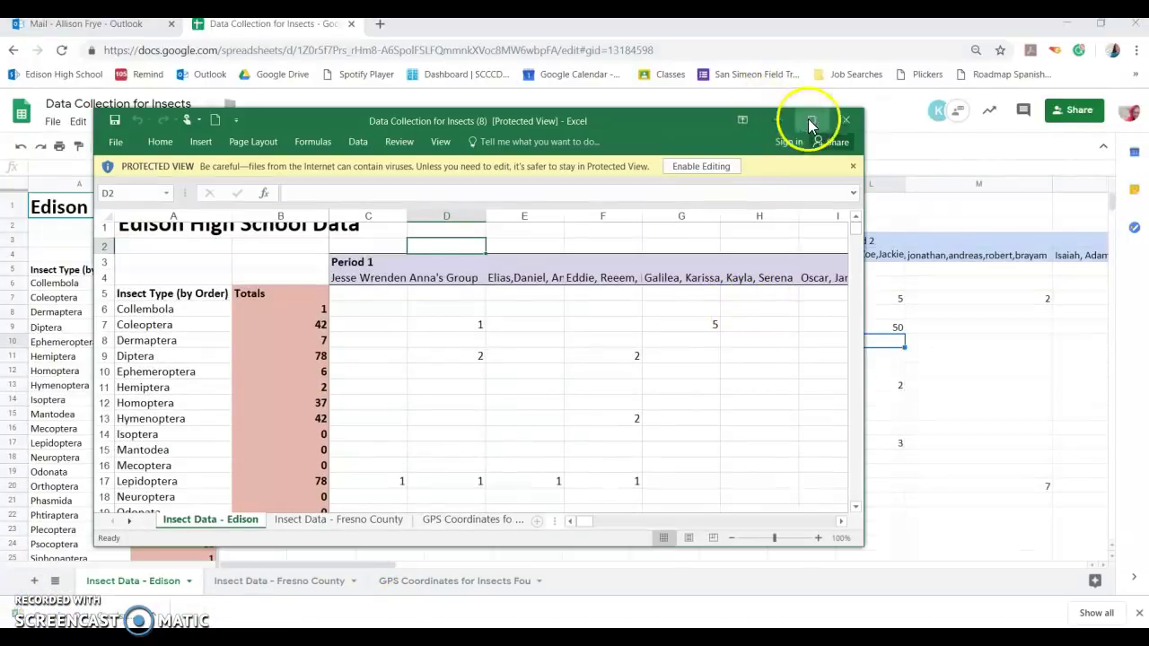
Maximize the downloaded workbook, enable editing, and make row 1 taller so the title fits.
{"action": "left_click", "coordinate": [811, 120]}
{"action": "left_click", "coordinate": [622, 73]}
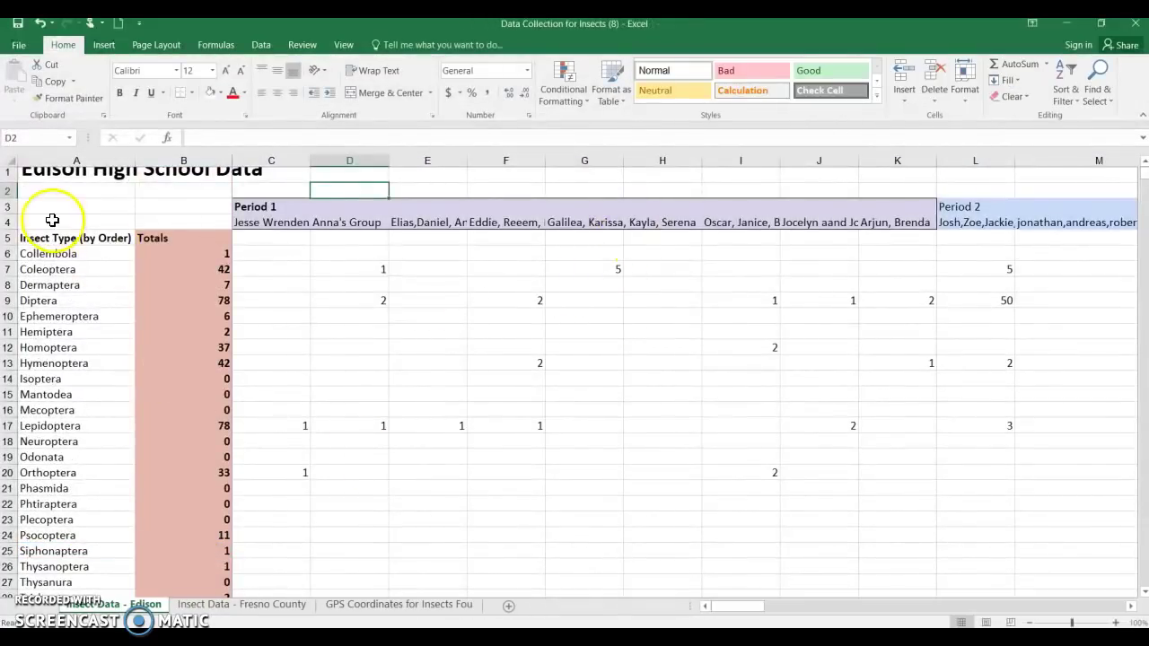
{"action": "left_click_drag", "start_coordinate": [7, 179], "coordinate": [7, 195]}
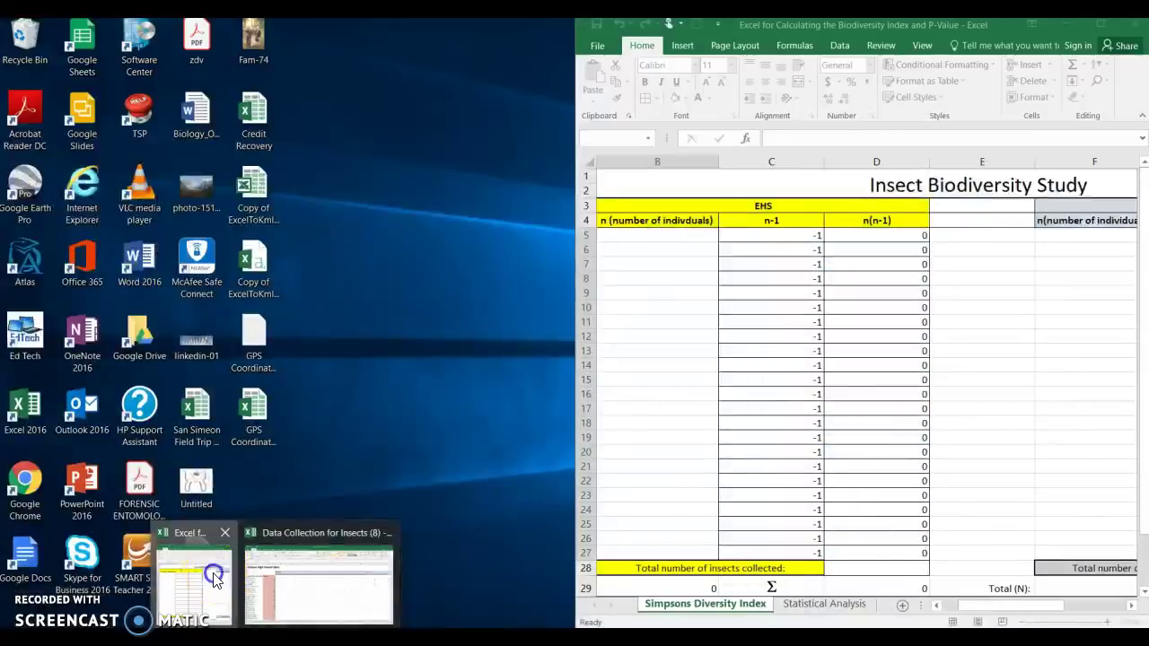
Bring up the Insect Biodiversity Study workbook and snap its window to the left half.
{"action": "left_click", "coordinate": [215, 579]}
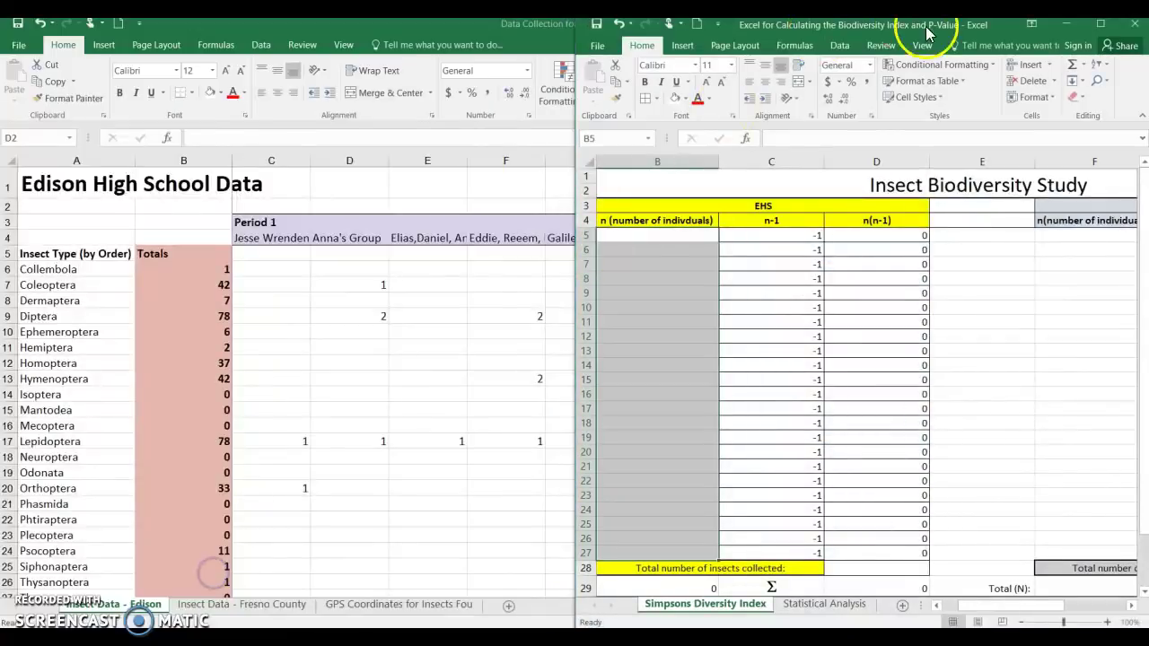
{"action": "left_click", "coordinate": [1099, 24]}
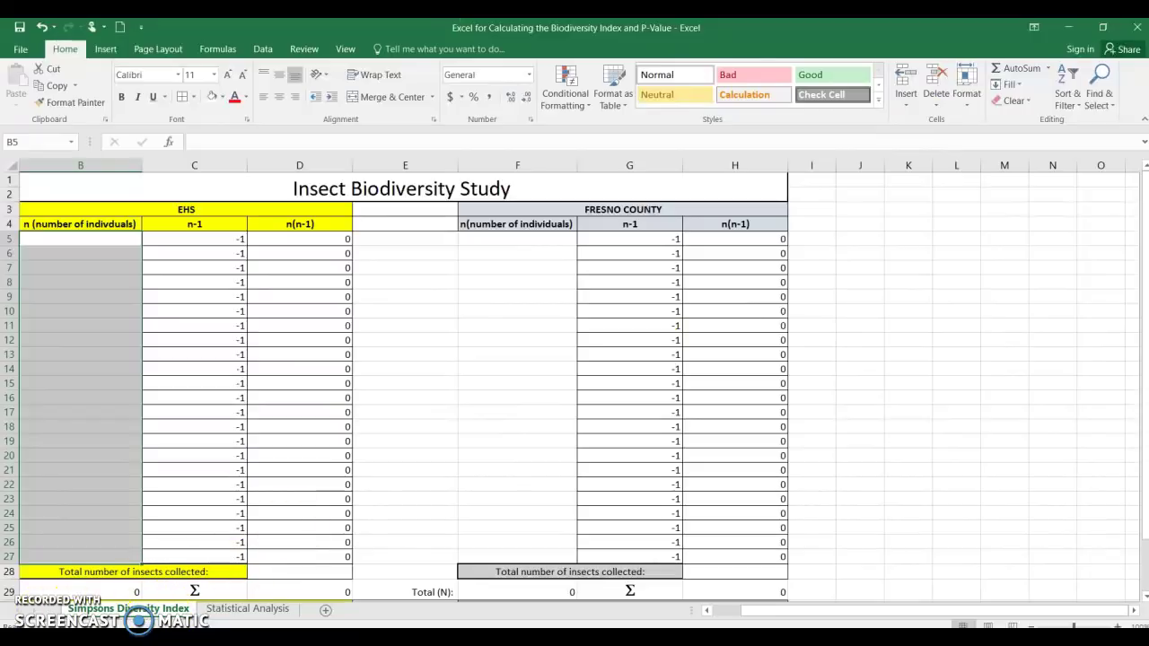
{"action": "left_click", "coordinate": [707, 613]}
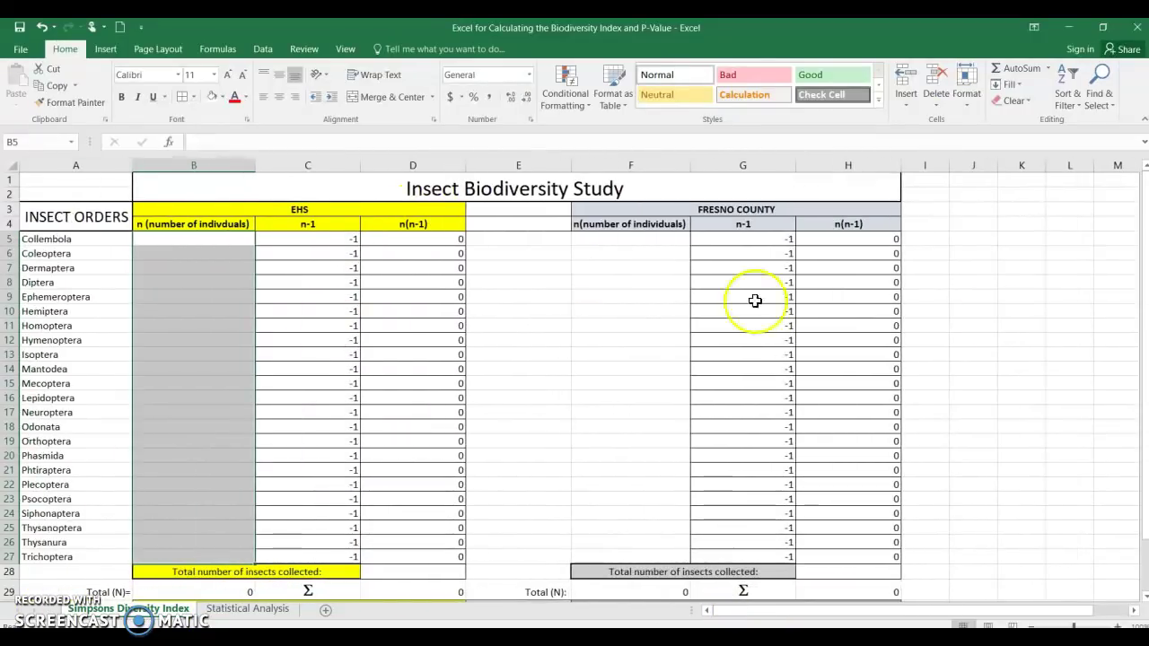
{"action": "left_click", "coordinate": [1007, 308]}
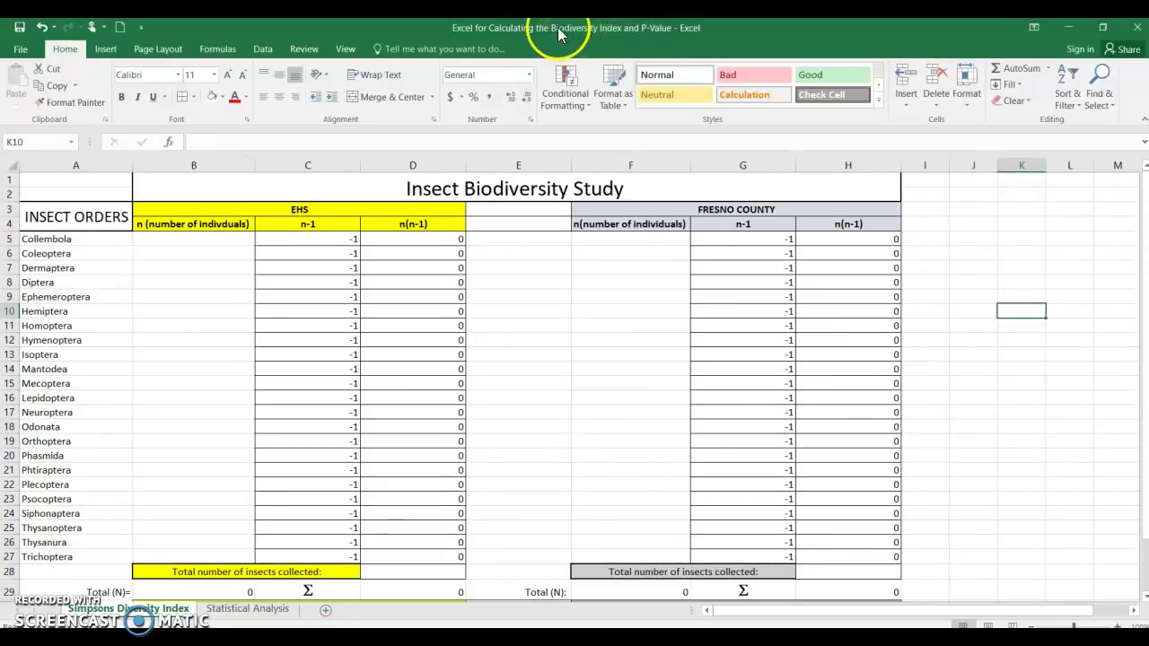
{"action": "left_click_drag", "start_coordinate": [559, 34], "coordinate": [1, 269]}
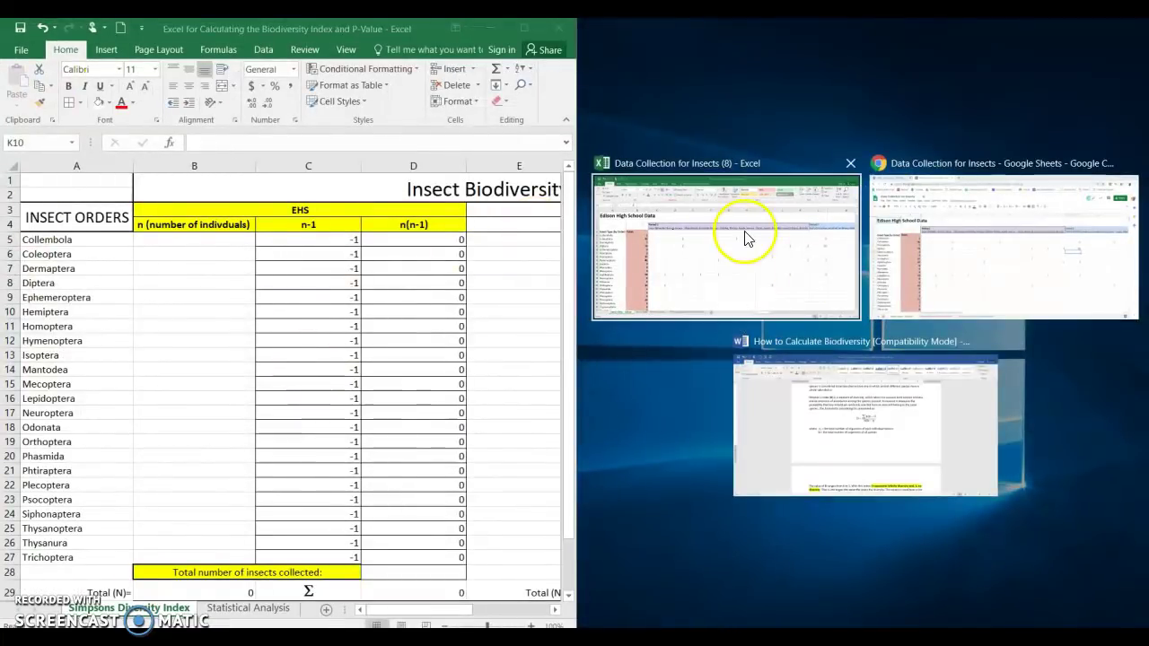
Copy the Edison Totals column B6:B28 from the insect data workbook.
{"action": "left_click", "coordinate": [815, 225]}
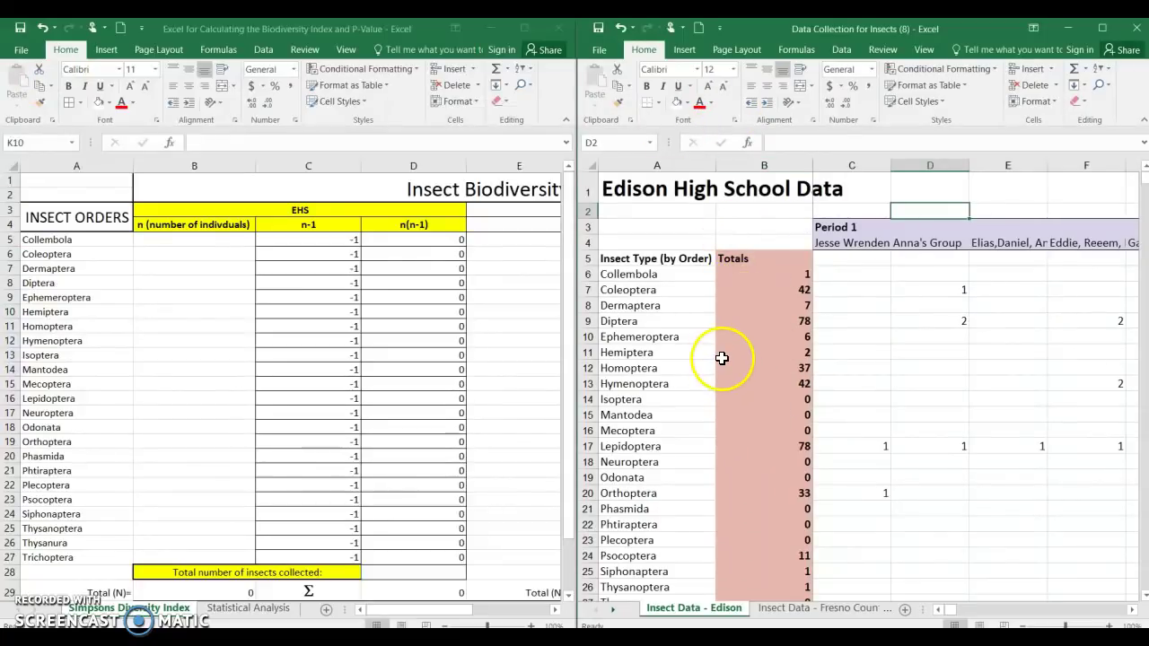
{"action": "scroll", "coordinate": [724, 358], "scroll_direction": "down", "scroll_amount": 1}
{"action": "scroll", "coordinate": [247, 270], "scroll_direction": "up", "scroll_amount": 1}
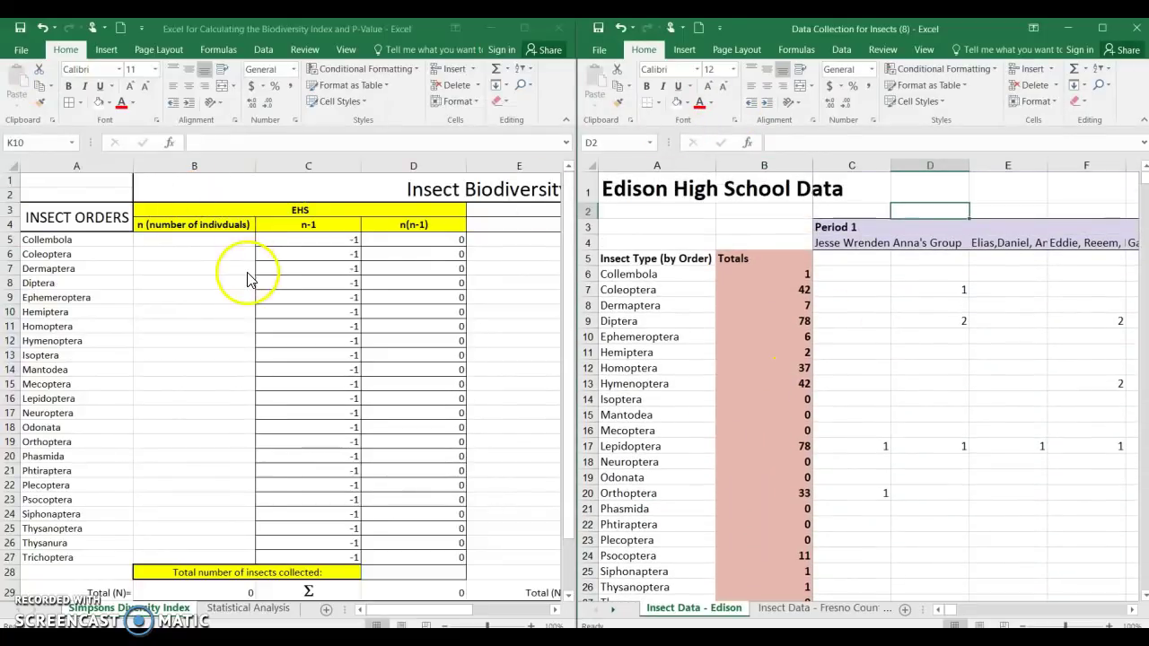
{"action": "left_click", "coordinate": [359, 213]}
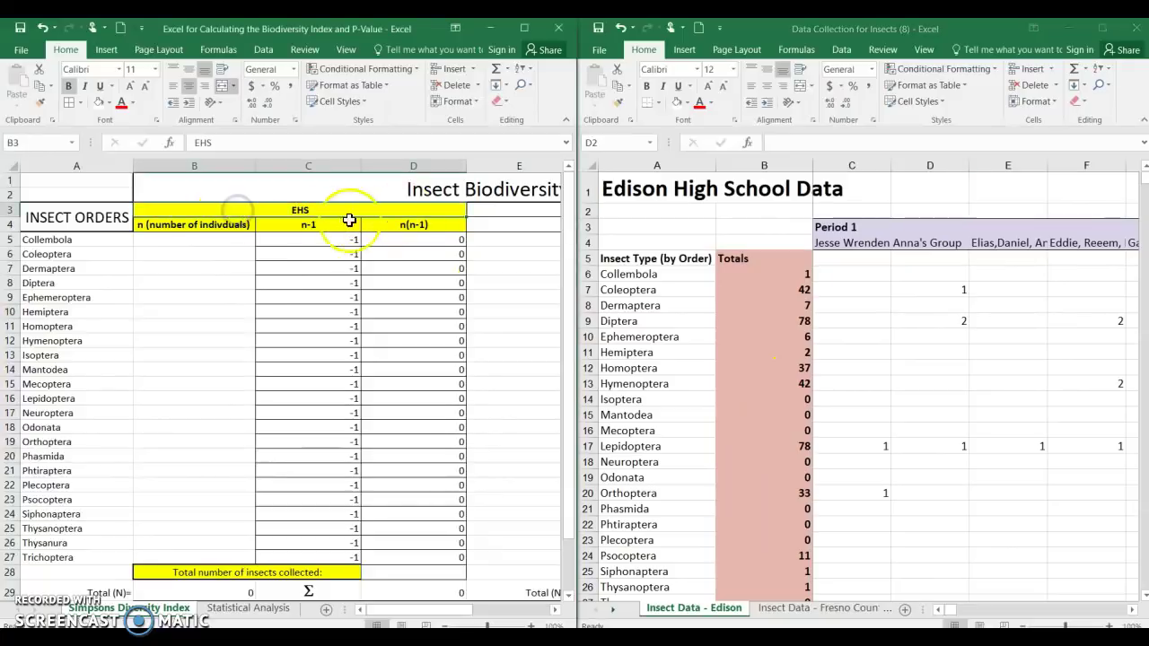
{"action": "left_click", "coordinate": [688, 190]}
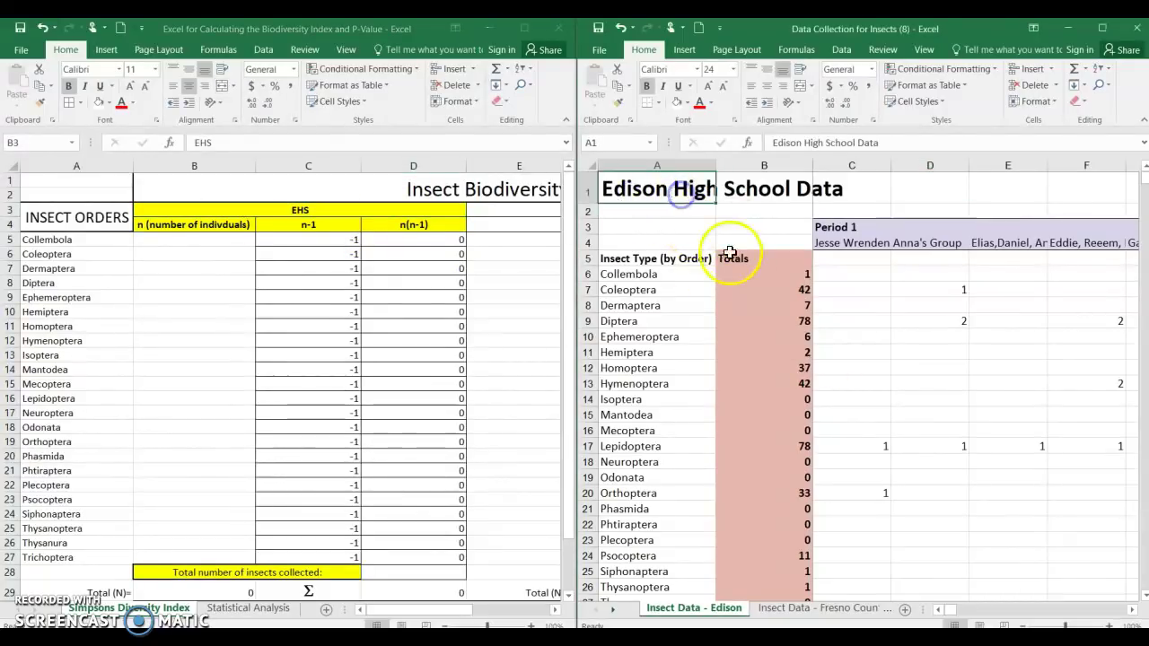
{"action": "scroll", "coordinate": [790, 290], "scroll_direction": "down", "scroll_amount": 2}
{"action": "scroll", "coordinate": [782, 282], "scroll_direction": "up", "scroll_amount": 1}
{"action": "left_click_drag", "start_coordinate": [790, 211], "coordinate": [811, 526]}
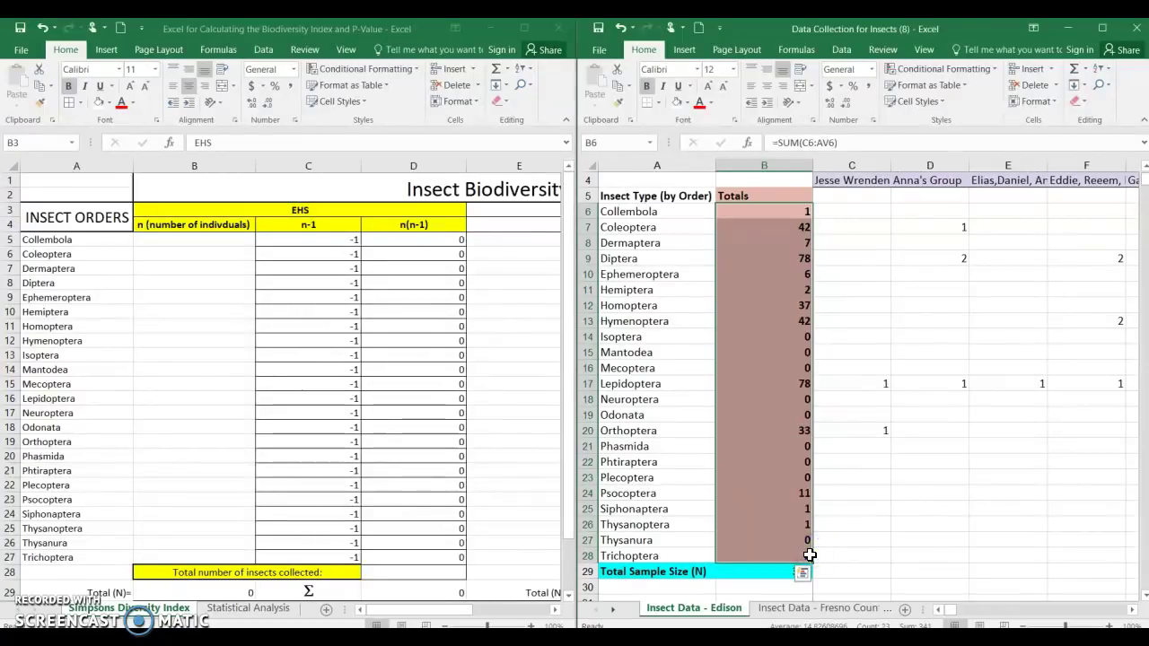
{"action": "right_click", "coordinate": [780, 425]}
{"action": "left_click", "coordinate": [819, 137]}
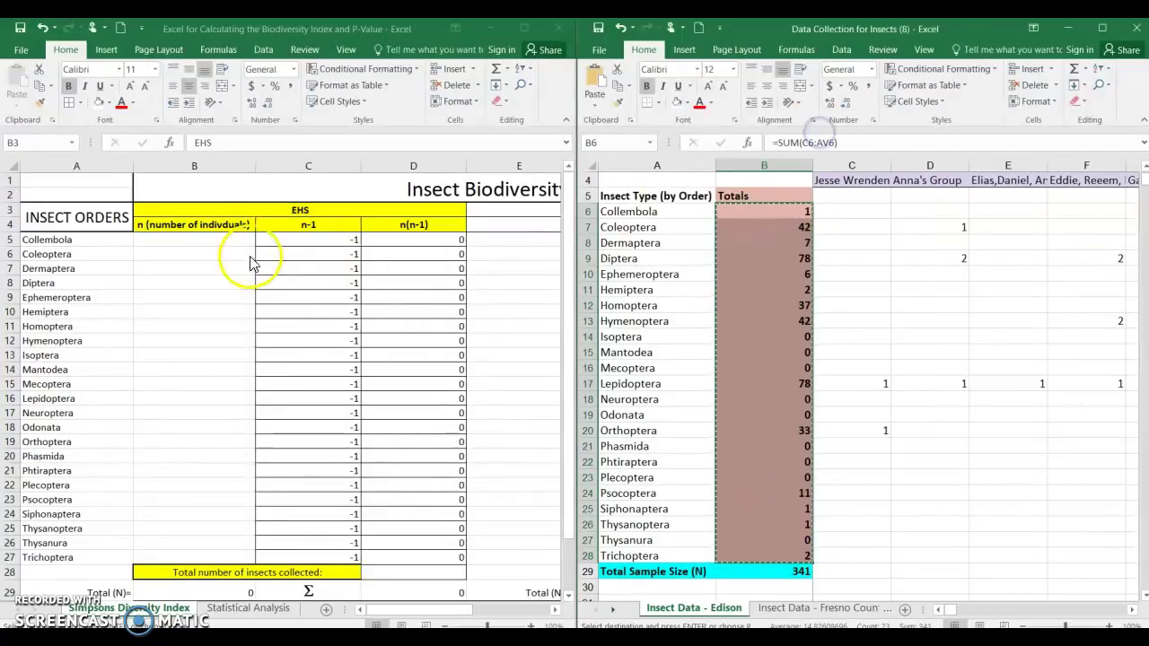
Paste the totals into EHS cells B5:B27, giving N = 341 and Σn(n-1) = 18030.
{"action": "left_click_drag", "start_coordinate": [224, 240], "coordinate": [236, 555]}
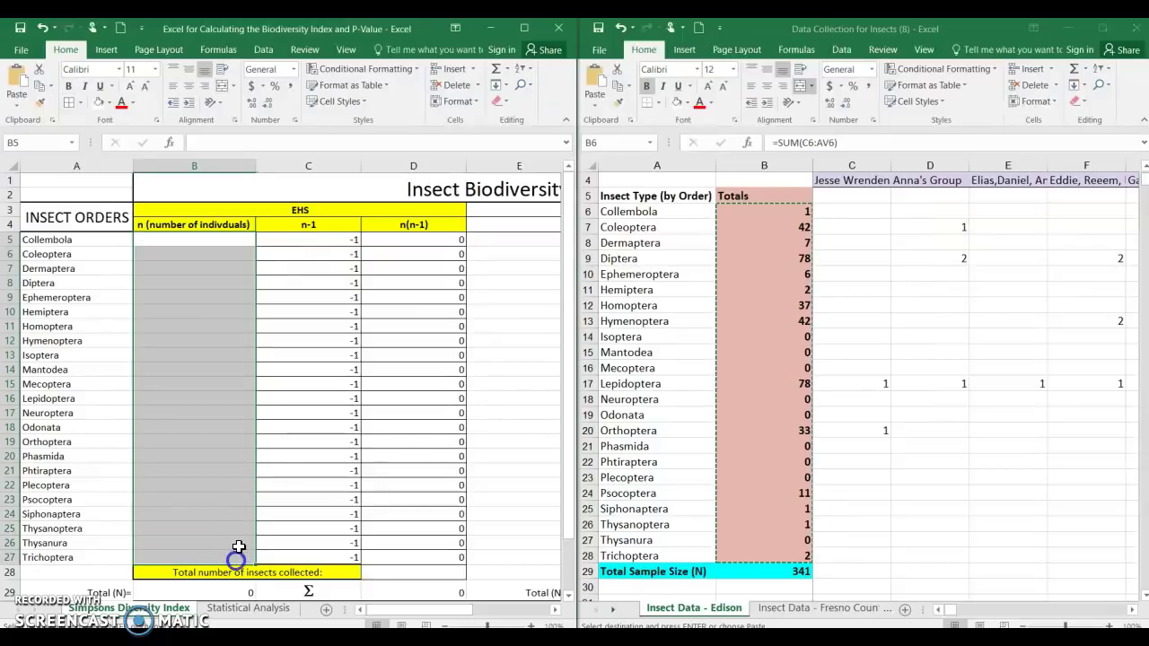
{"action": "right_click", "coordinate": [218, 244]}
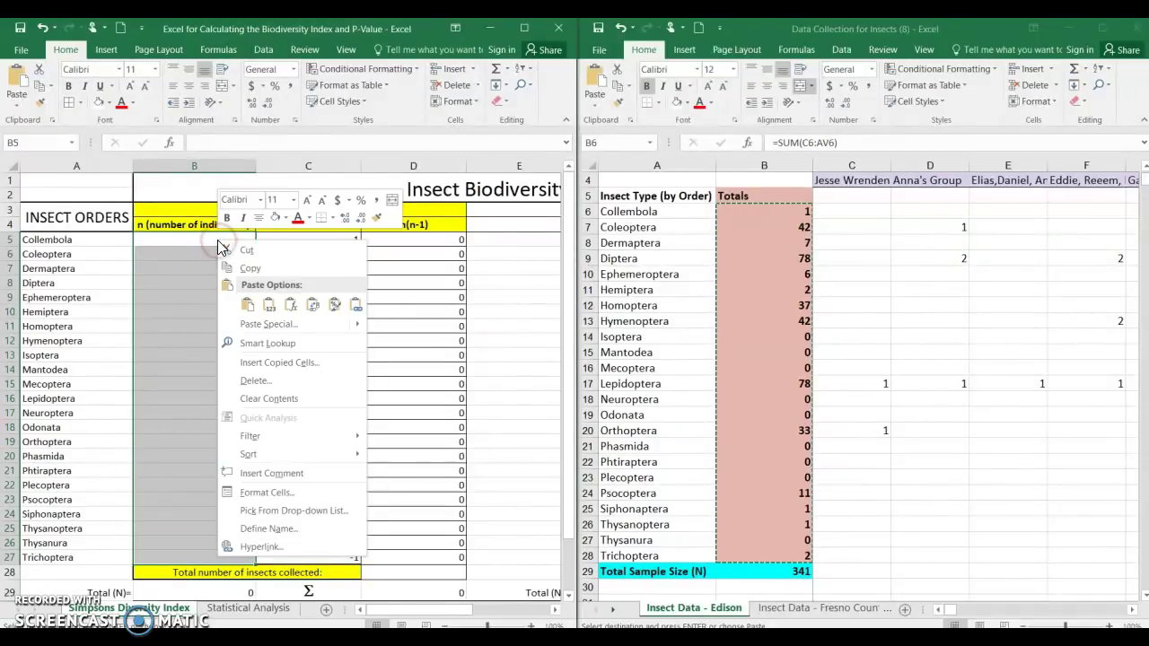
{"action": "left_click", "coordinate": [269, 305]}
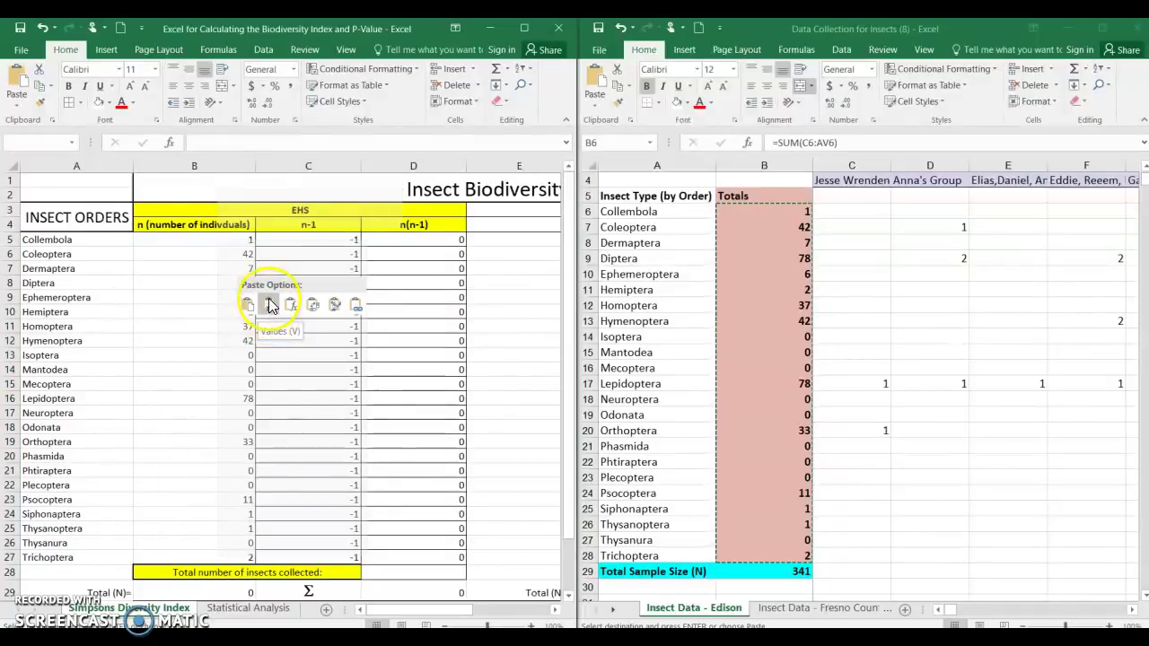
{"action": "left_click", "coordinate": [759, 217]}
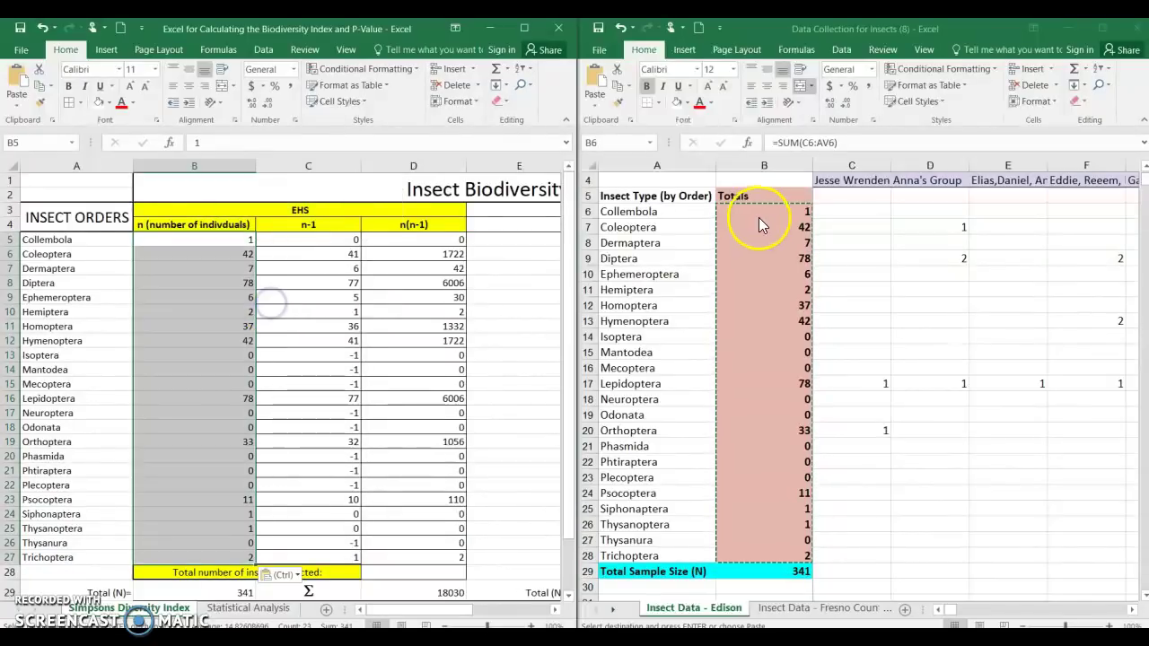
{"action": "left_click", "coordinate": [784, 227]}
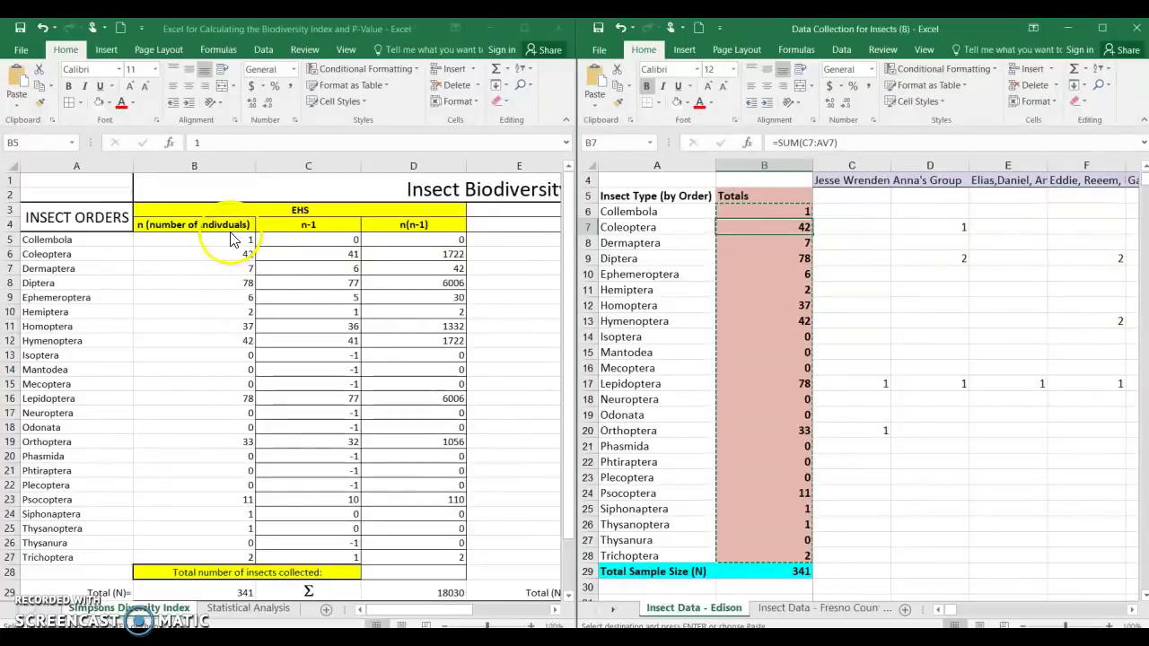
{"action": "key", "text": "ctrl+v"}
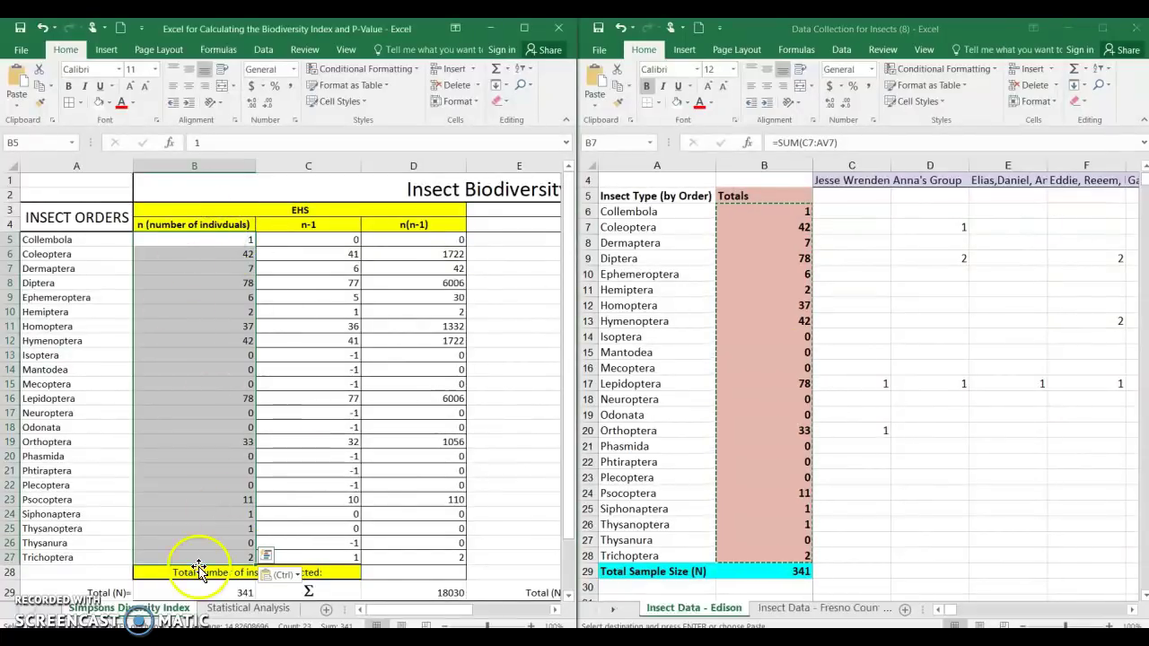
{"action": "left_click", "coordinate": [481, 465]}
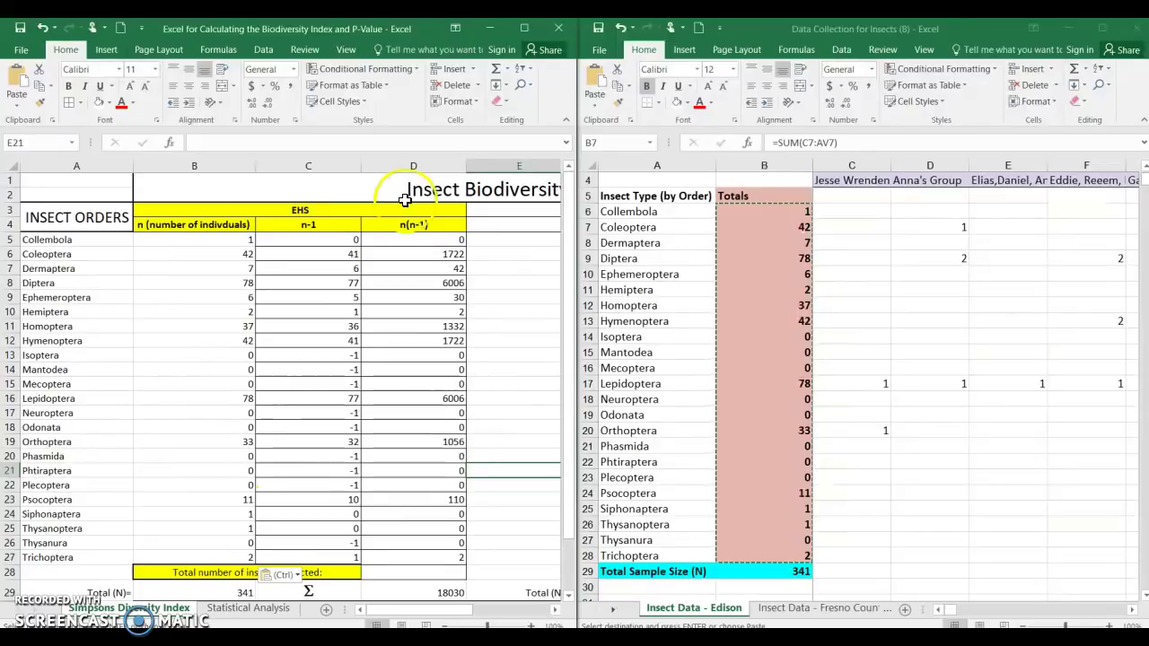
{"action": "left_click", "coordinate": [374, 518]}
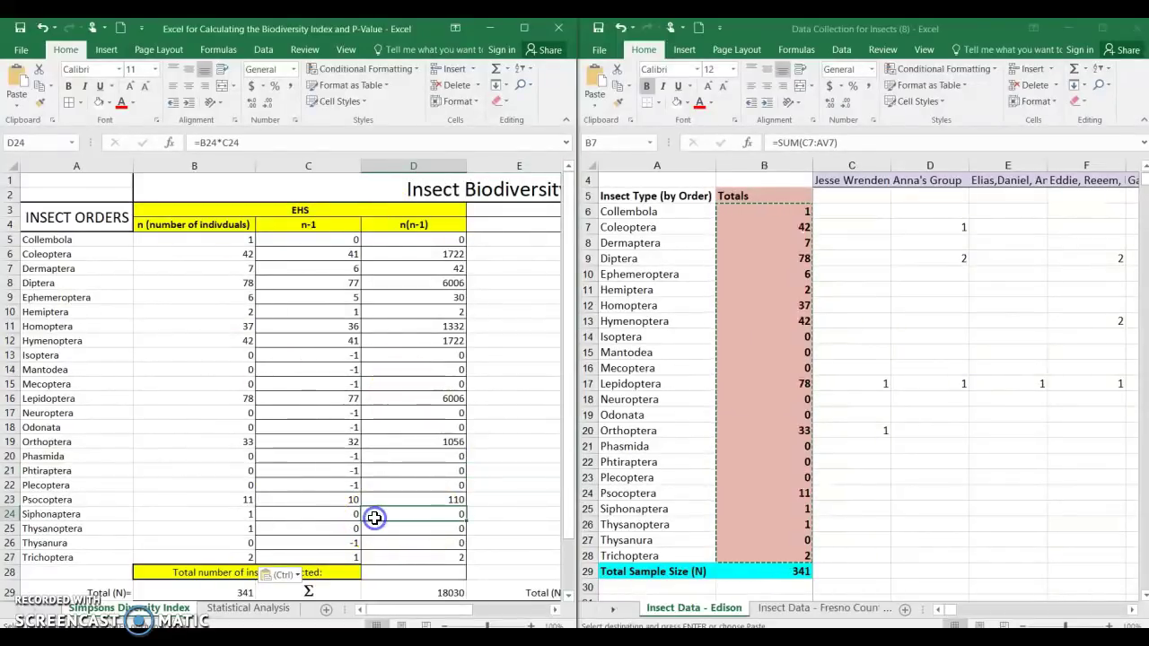
{"action": "left_click_drag", "start_coordinate": [395, 610], "coordinate": [468, 614]}
Copy the Fresno County Totals and paste them as values at F5, giving N = 202.
{"action": "left_click", "coordinate": [840, 608]}
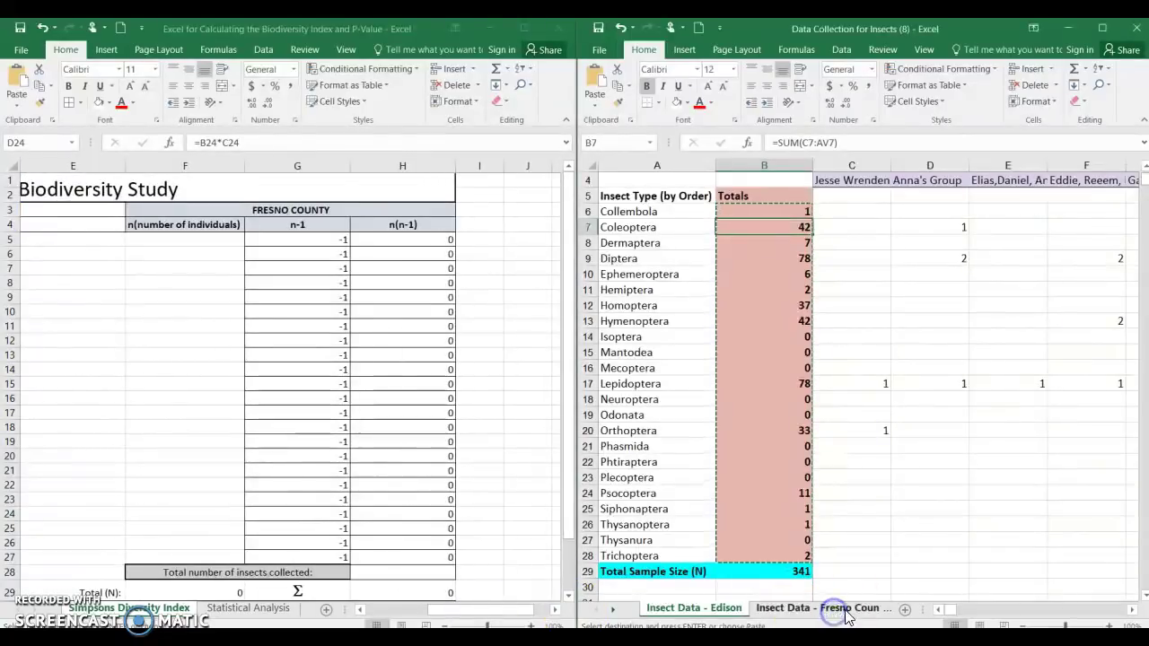
{"action": "left_click_drag", "start_coordinate": [796, 262], "coordinate": [808, 545]}
{"action": "right_click", "coordinate": [794, 408]}
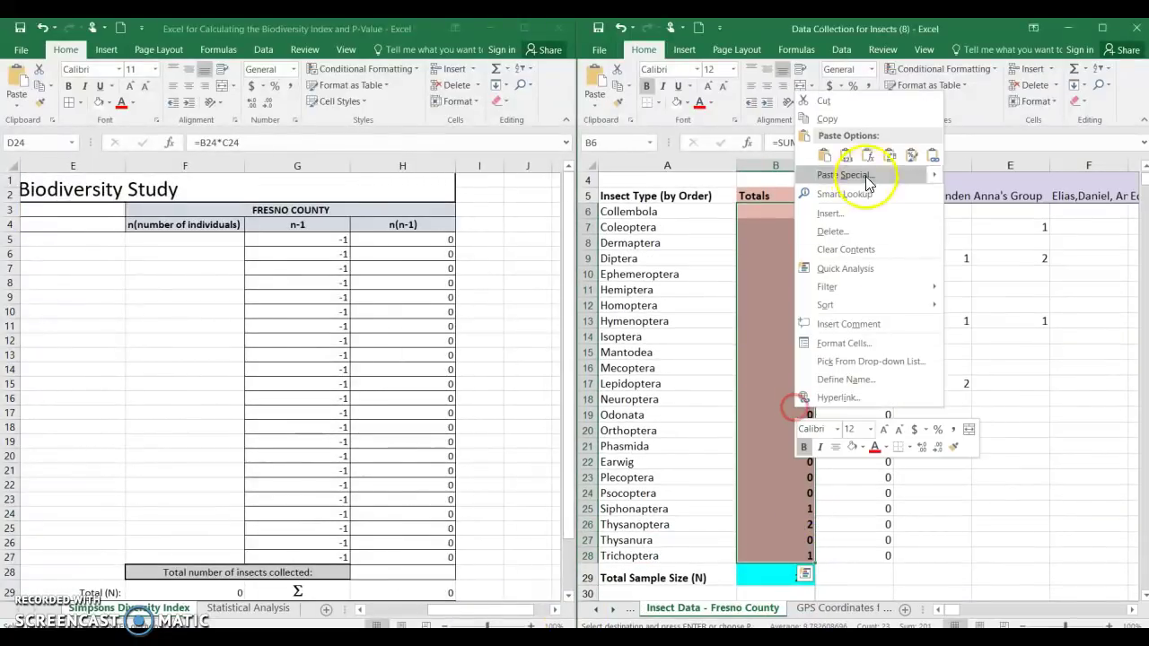
{"action": "left_click", "coordinate": [854, 117]}
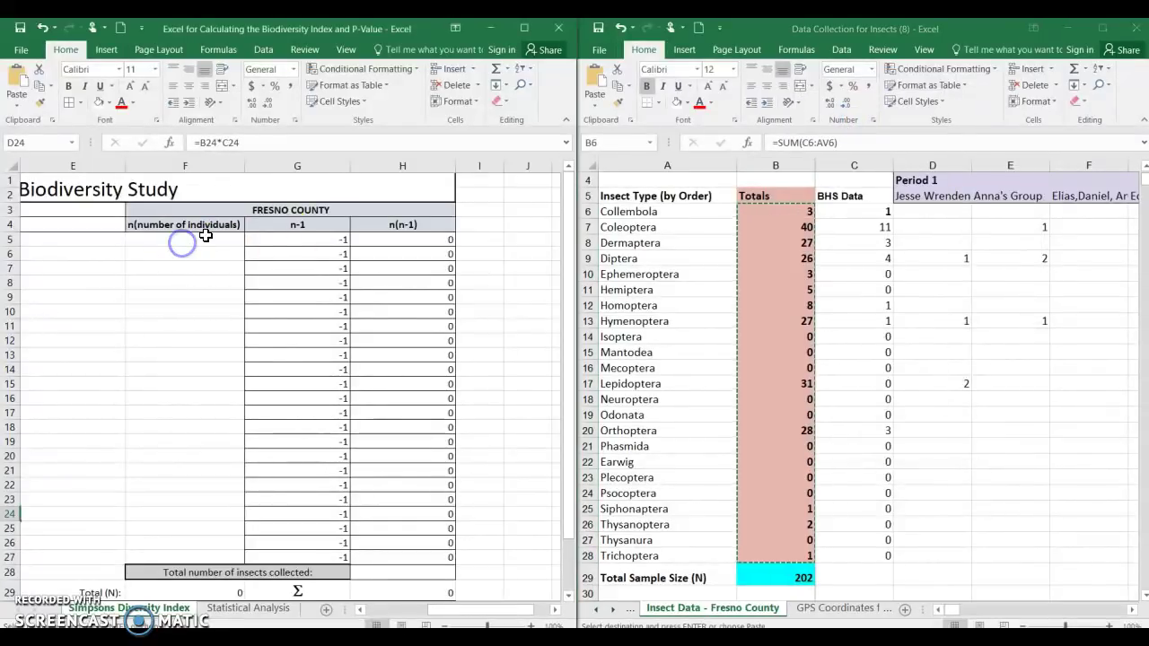
{"action": "left_click", "coordinate": [193, 240]}
{"action": "right_click", "coordinate": [206, 239]}
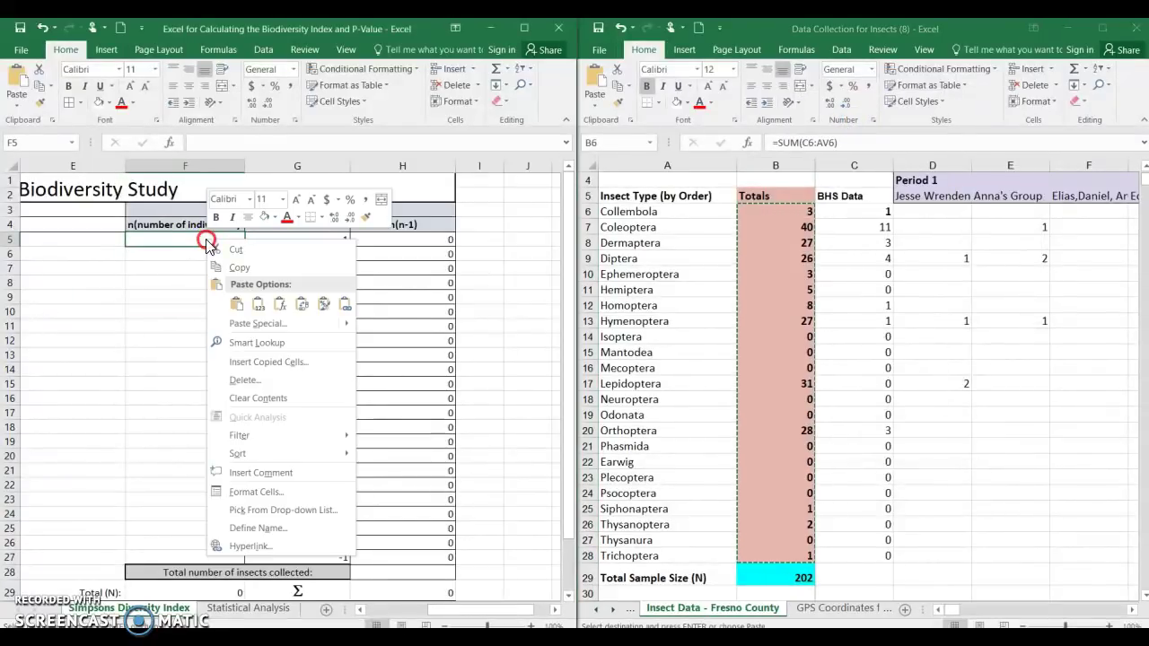
{"action": "left_click", "coordinate": [260, 306]}
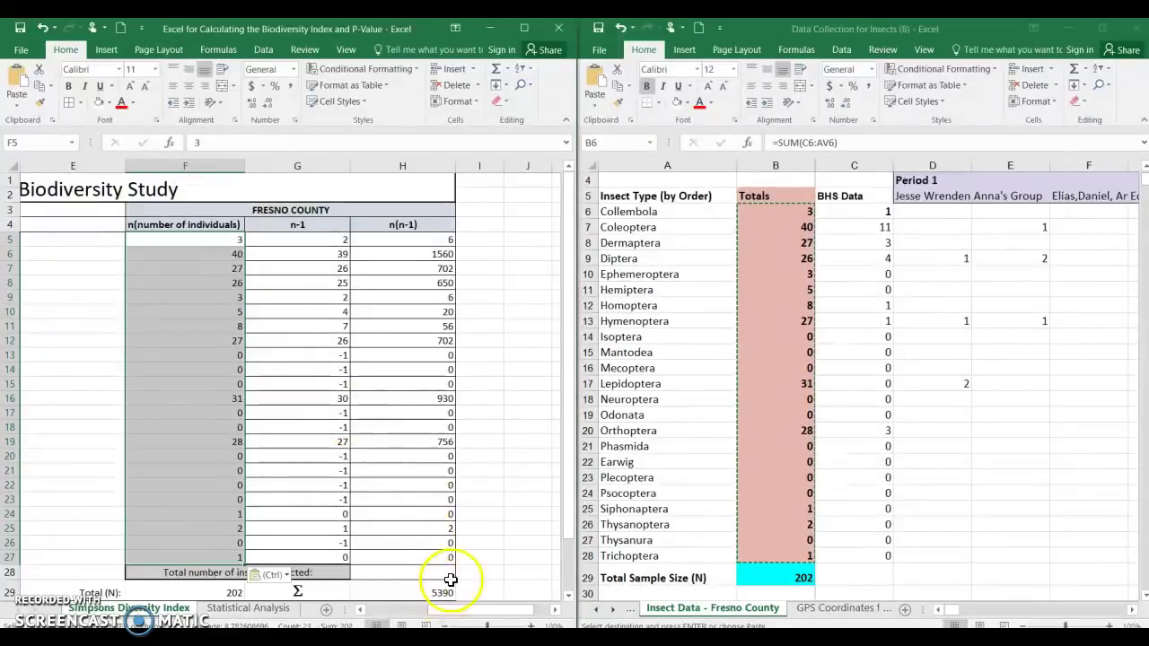
{"action": "left_click_drag", "start_coordinate": [461, 610], "coordinate": [373, 620]}
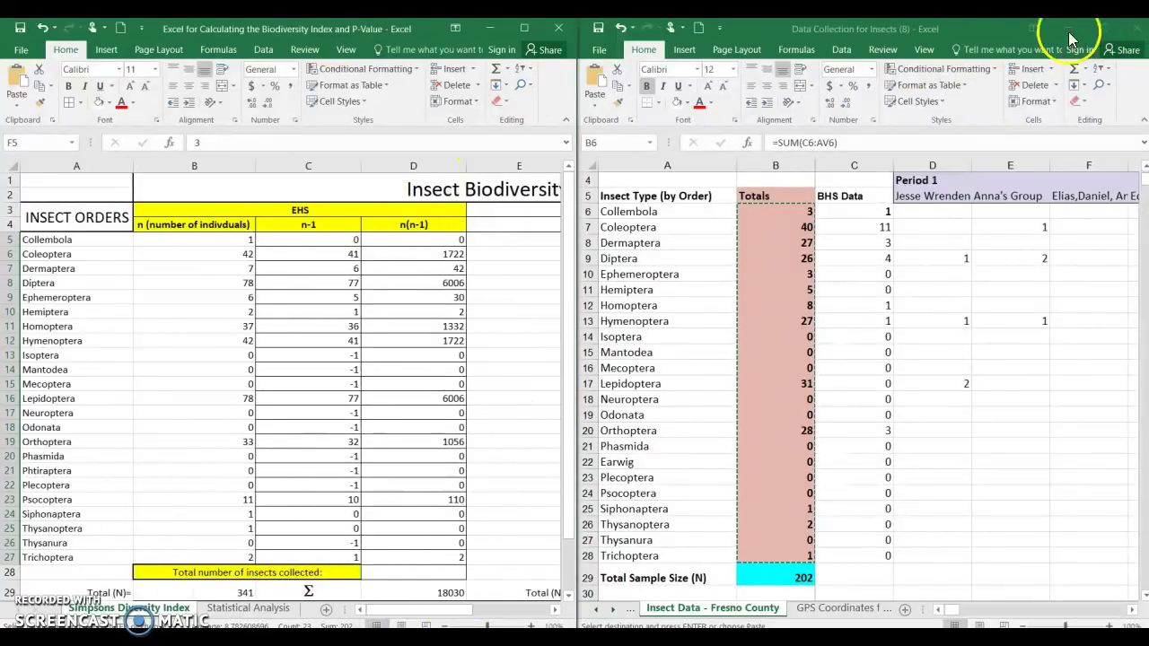
Close the data collection workbook without saving changes.
{"action": "left_click", "coordinate": [943, 37]}
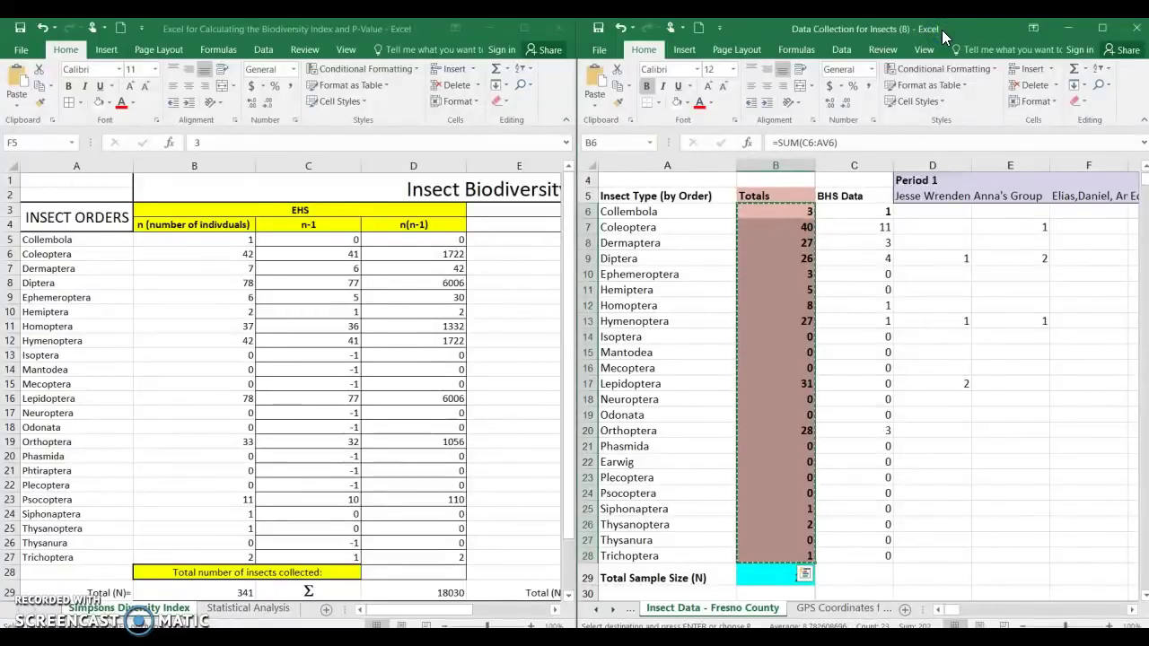
{"action": "left_click", "coordinate": [1136, 28]}
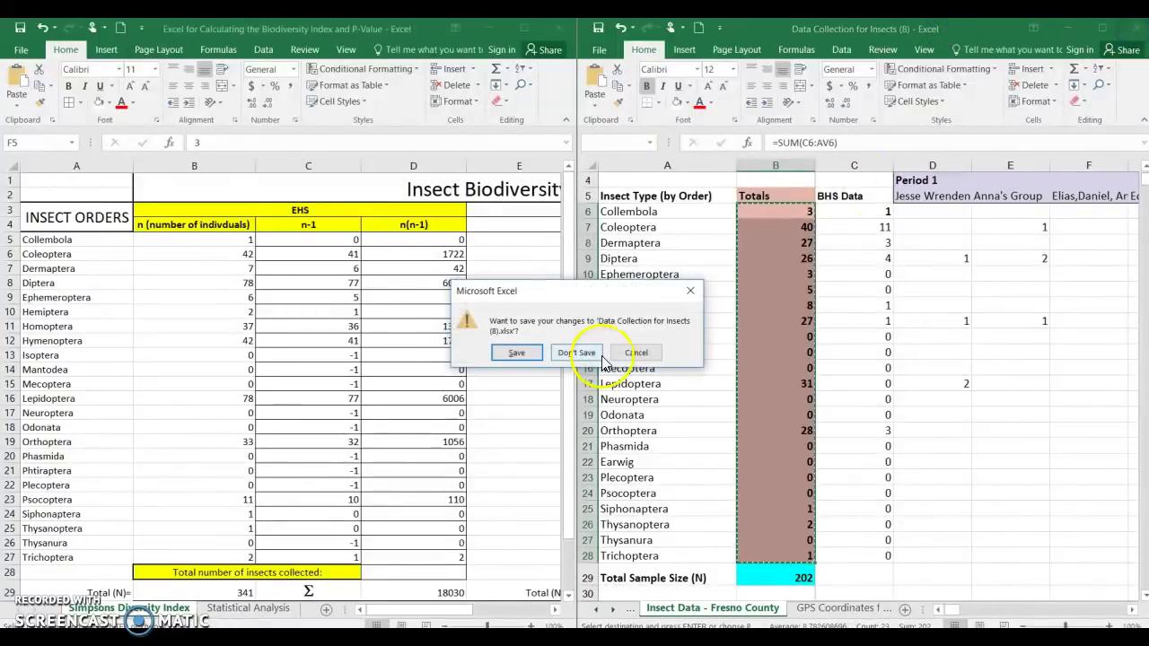
{"action": "left_click", "coordinate": [590, 352]}
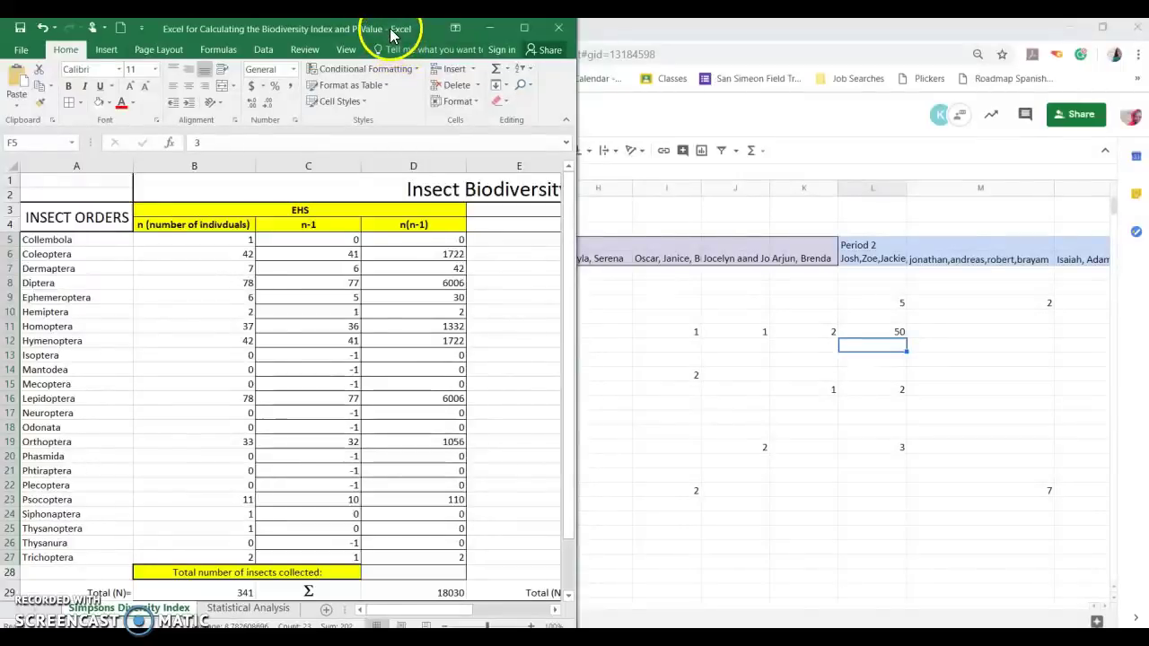
Snap Excel to the right half and place the Word formula guide on the left.
{"action": "left_click_drag", "start_coordinate": [391, 36], "coordinate": [1148, 135]}
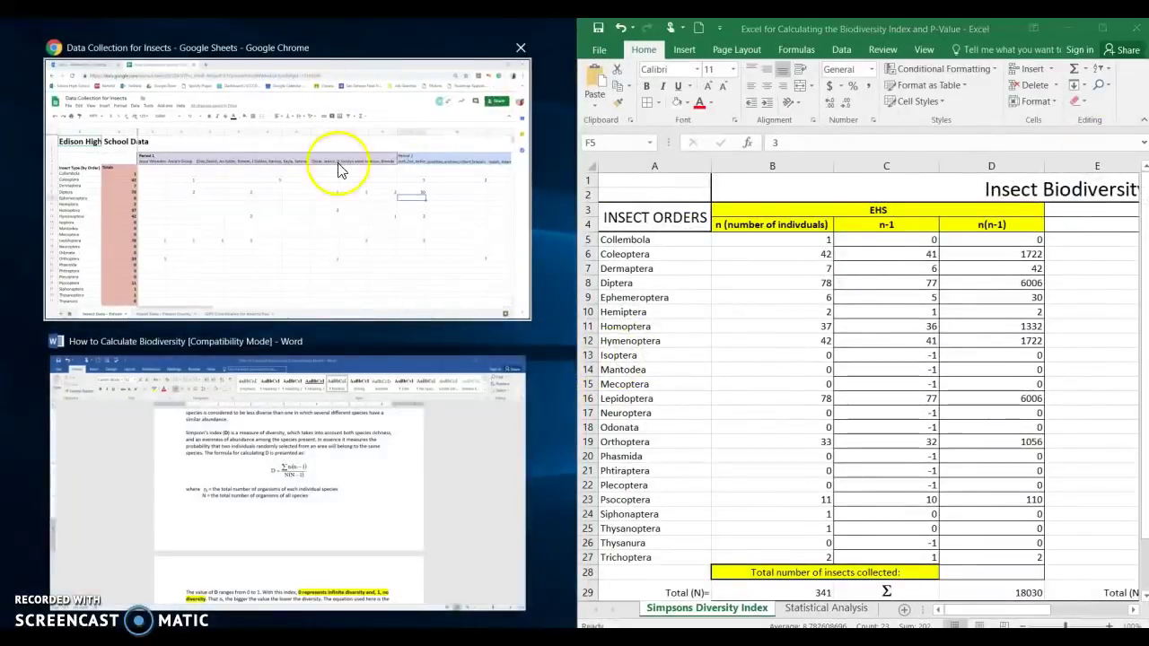
{"action": "left_click", "coordinate": [365, 482]}
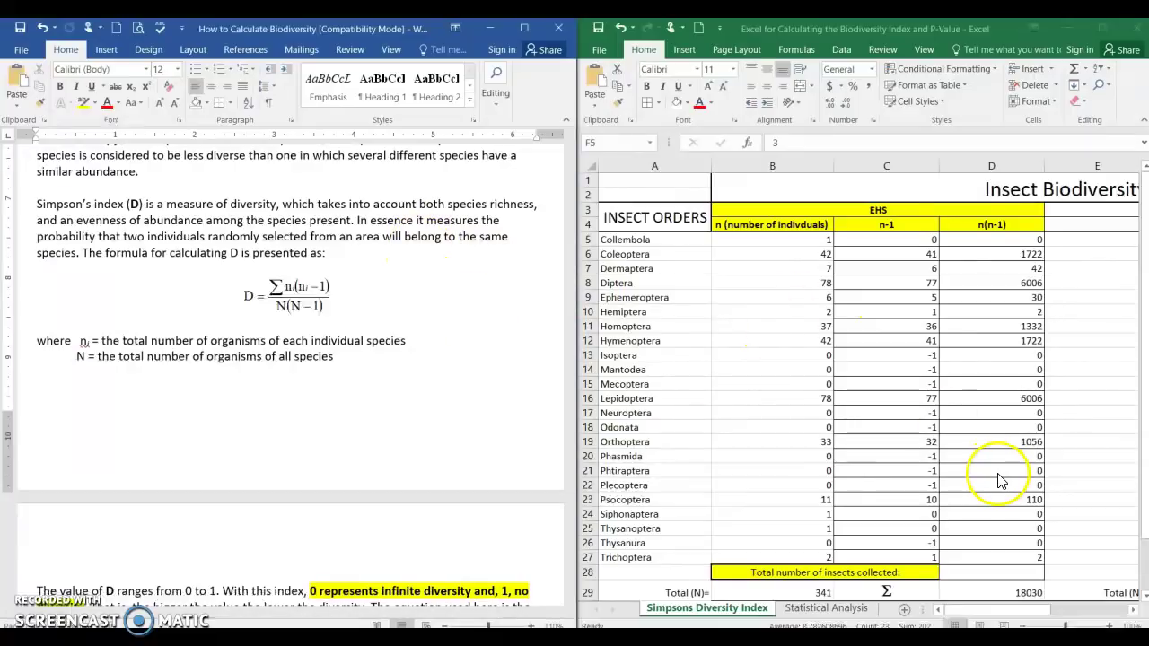
{"action": "left_click", "coordinate": [999, 610]}
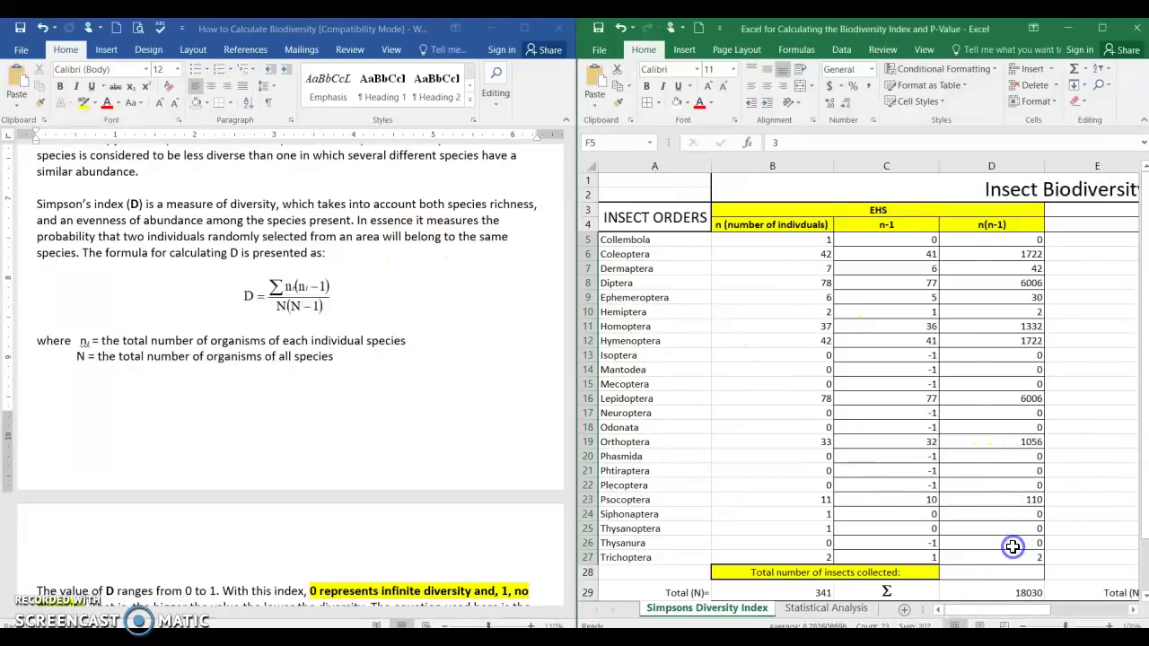
{"action": "scroll", "coordinate": [1009, 545], "scroll_direction": "down", "scroll_amount": 1}
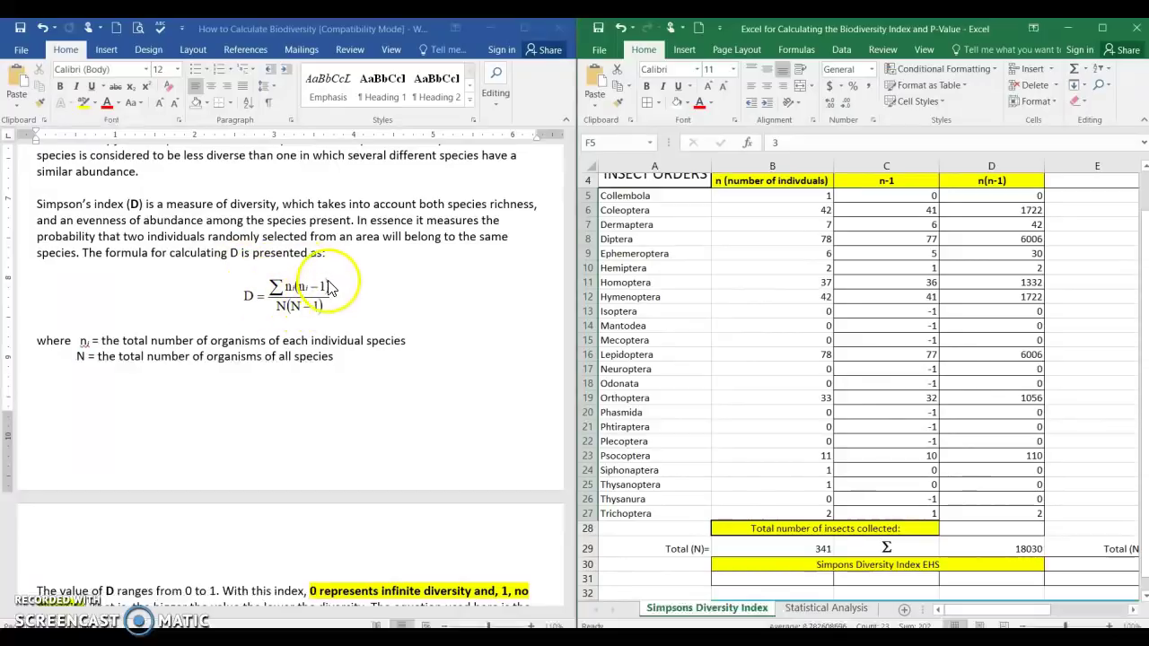
{"action": "scroll", "coordinate": [768, 381], "scroll_direction": "up", "scroll_amount": 1}
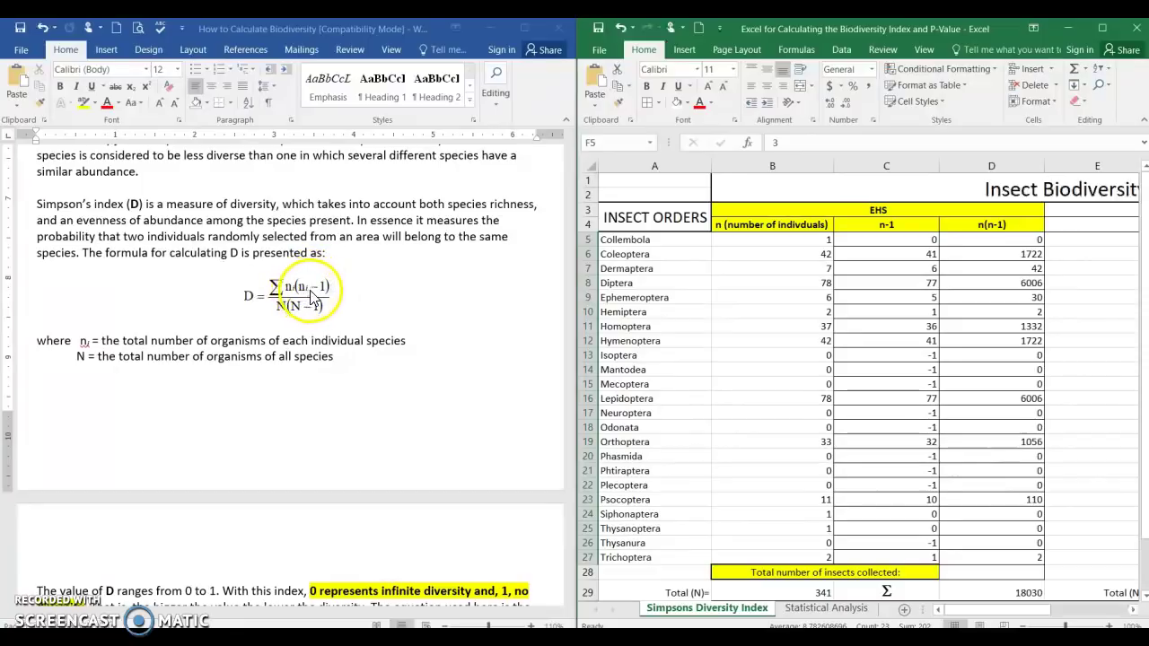
Inspect the n-1 formula in C5 and the n(n-1) formulas in D5 and D7.
{"action": "left_click", "coordinate": [891, 229]}
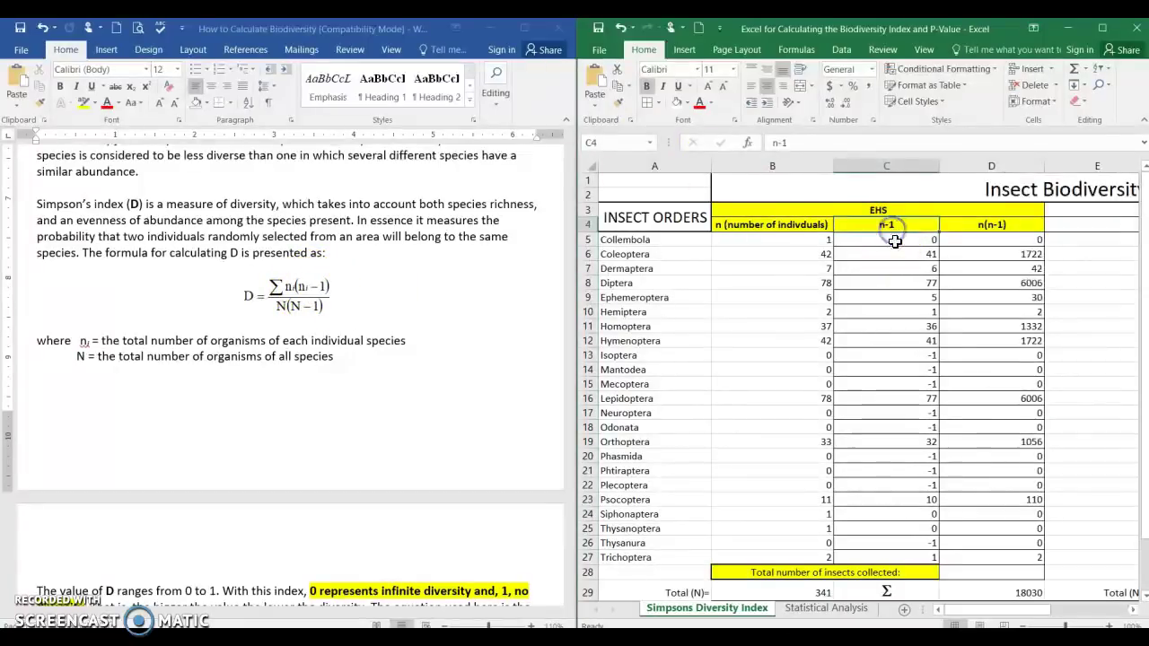
{"action": "left_click", "coordinate": [895, 242]}
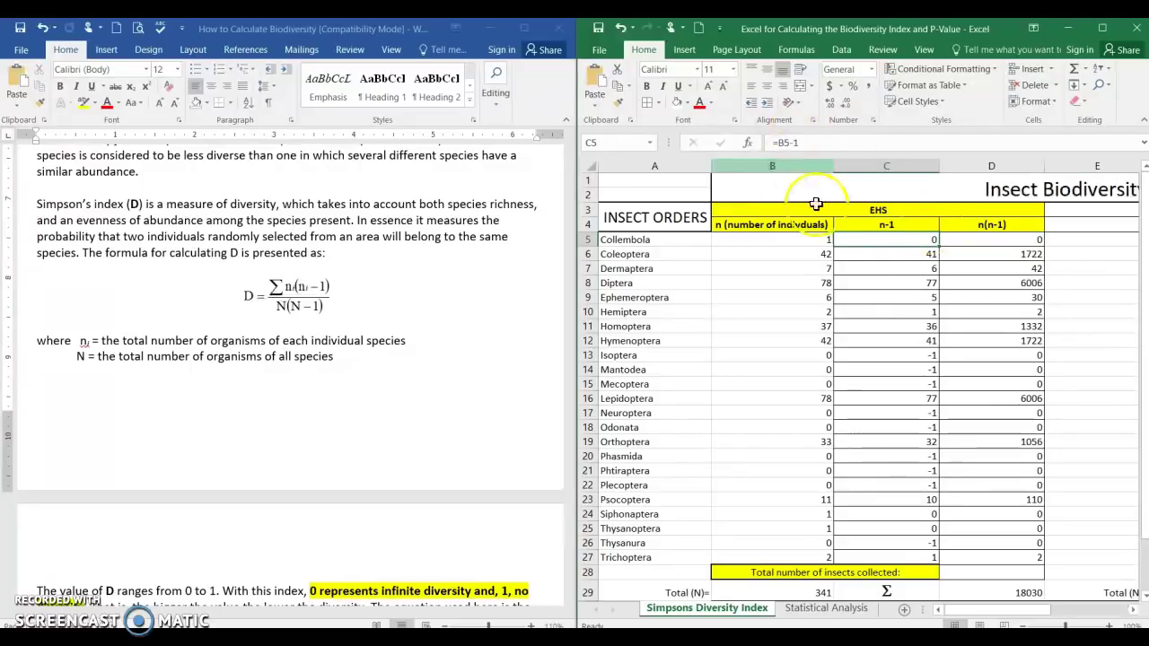
{"action": "double_click", "coordinate": [865, 240]}
{"action": "left_click", "coordinate": [842, 248]}
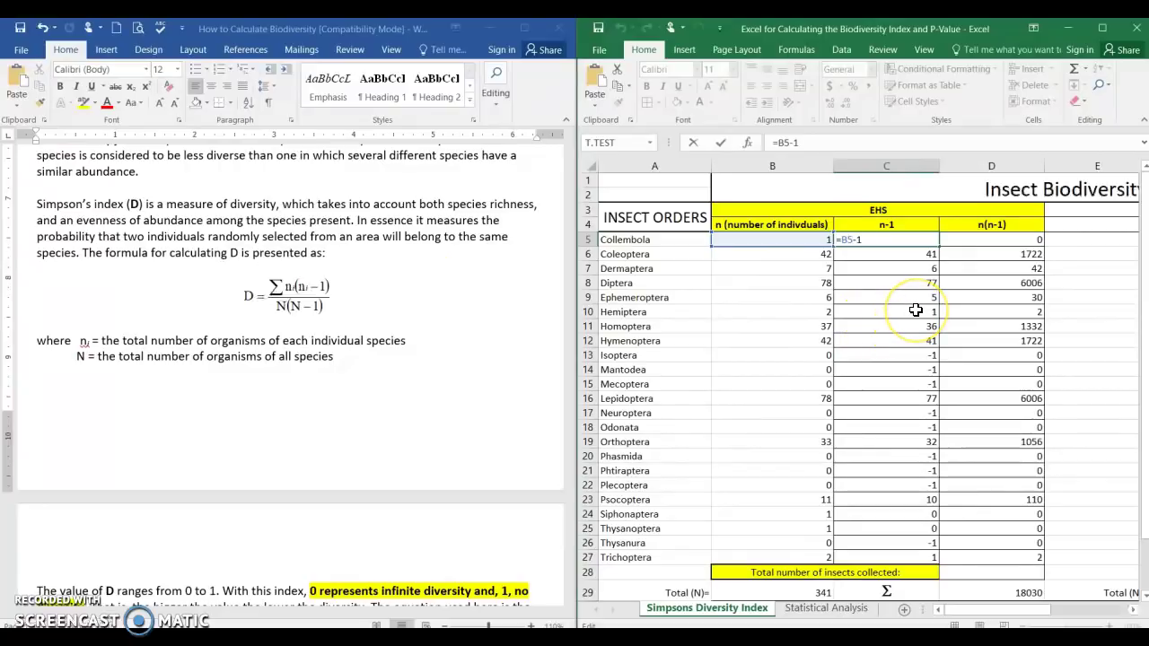
{"action": "left_click", "coordinate": [868, 224]}
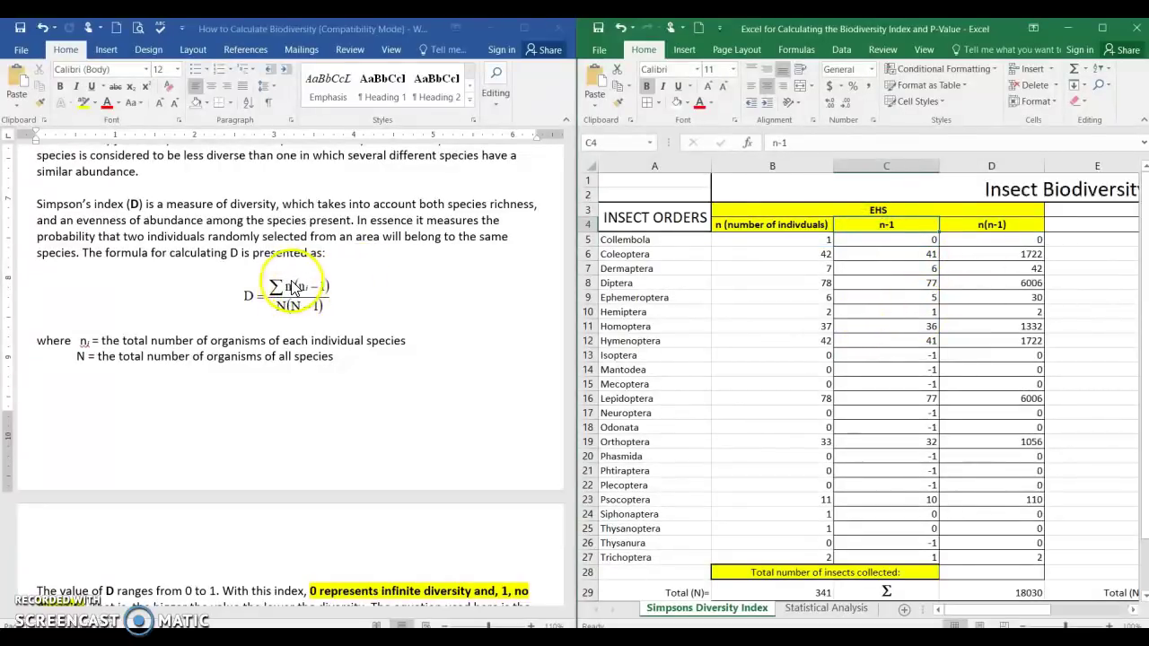
{"action": "left_click", "coordinate": [1027, 241]}
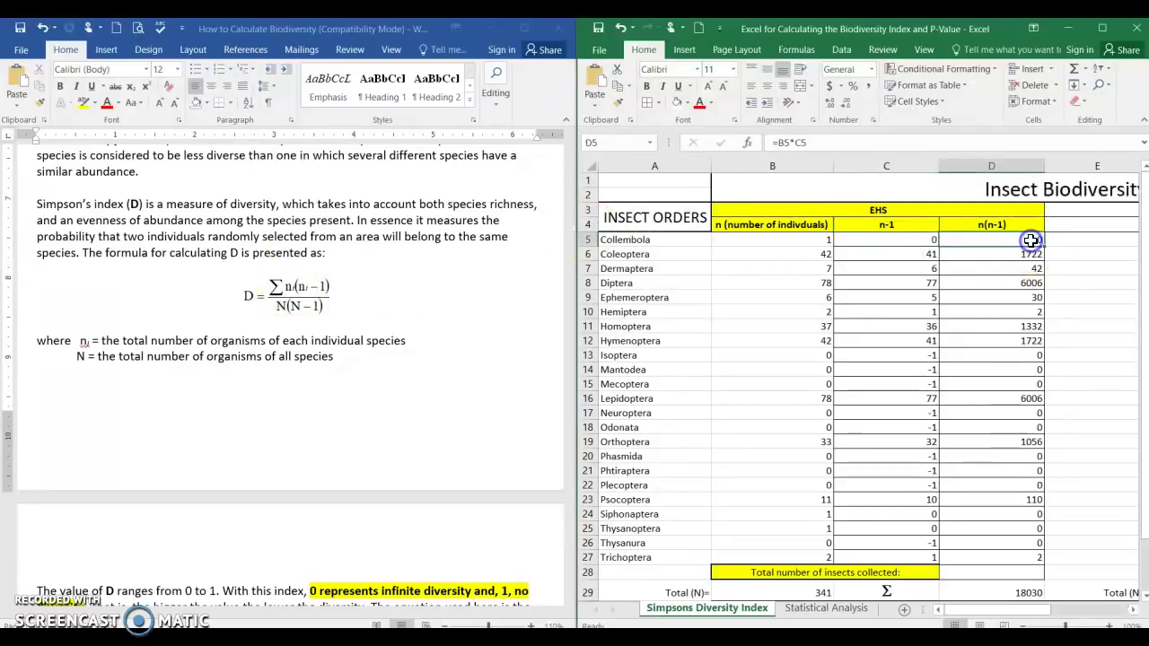
{"action": "double_click", "coordinate": [1028, 241]}
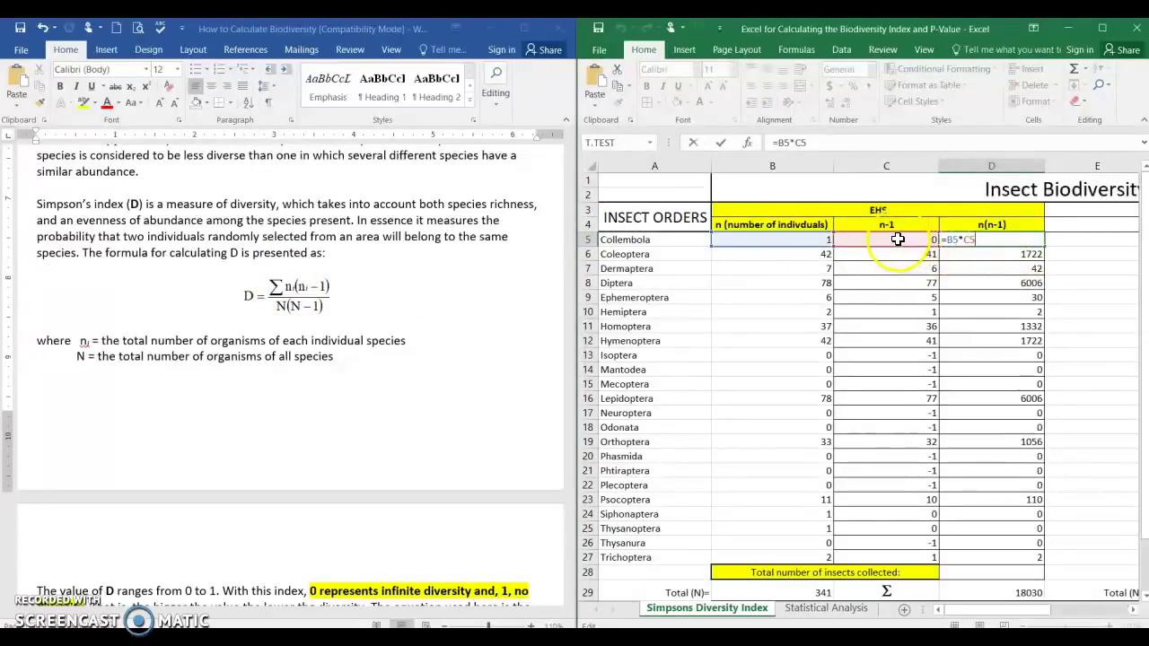
{"action": "left_click", "coordinate": [1032, 269]}
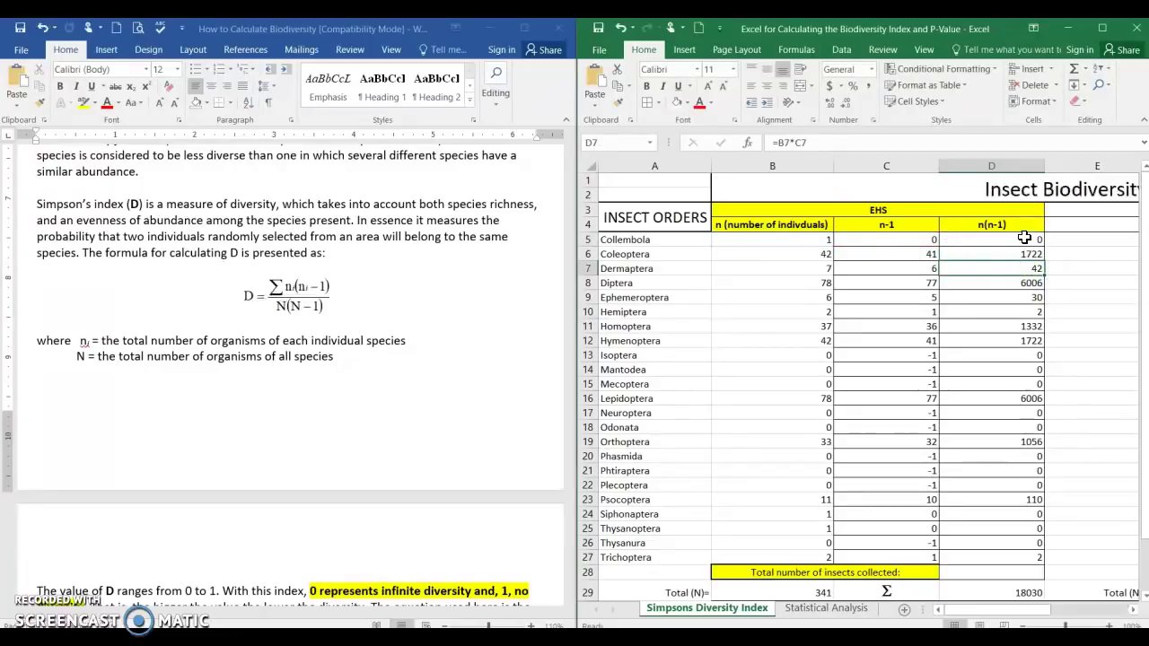
Rewrite the D29 total as =SUM(D5:D27) so it shows 18030.
{"action": "double_click", "coordinate": [991, 588]}
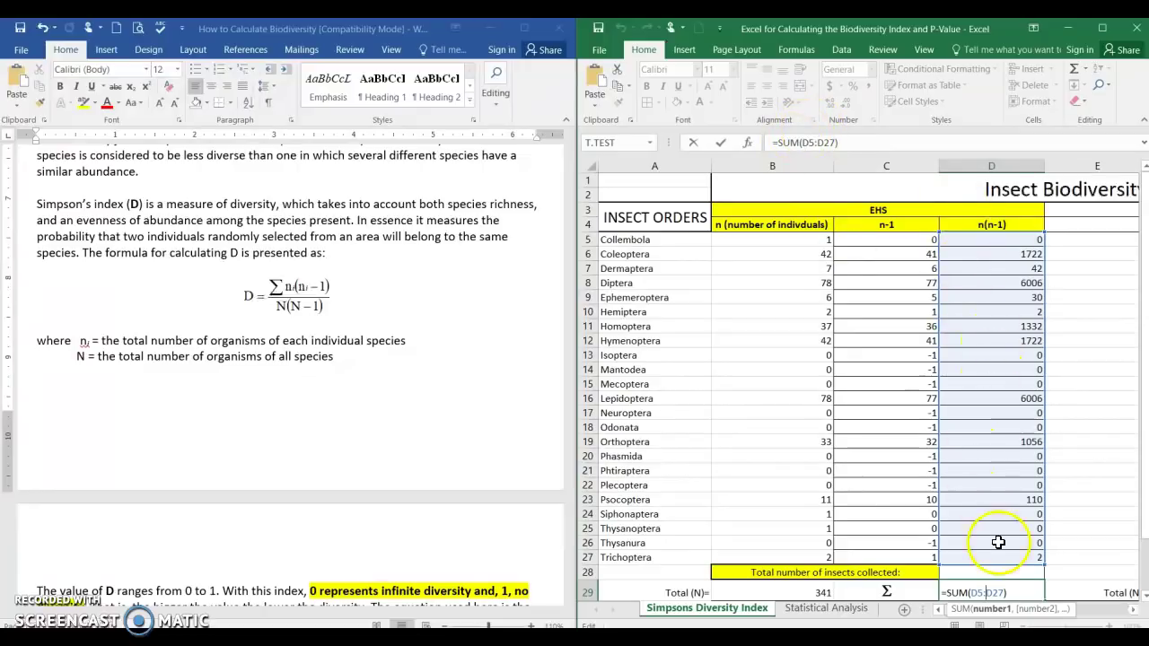
{"action": "left_click", "coordinate": [1070, 593]}
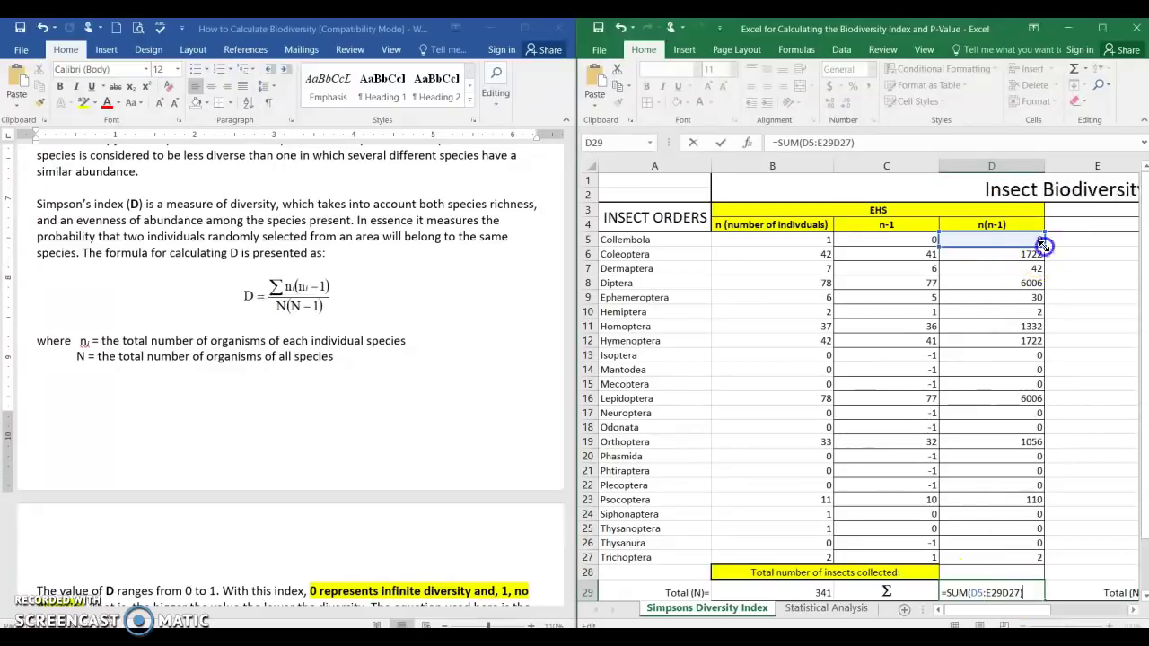
{"action": "left_click_drag", "start_coordinate": [1043, 245], "coordinate": [1033, 559]}
{"action": "left_click", "coordinate": [1033, 593]}
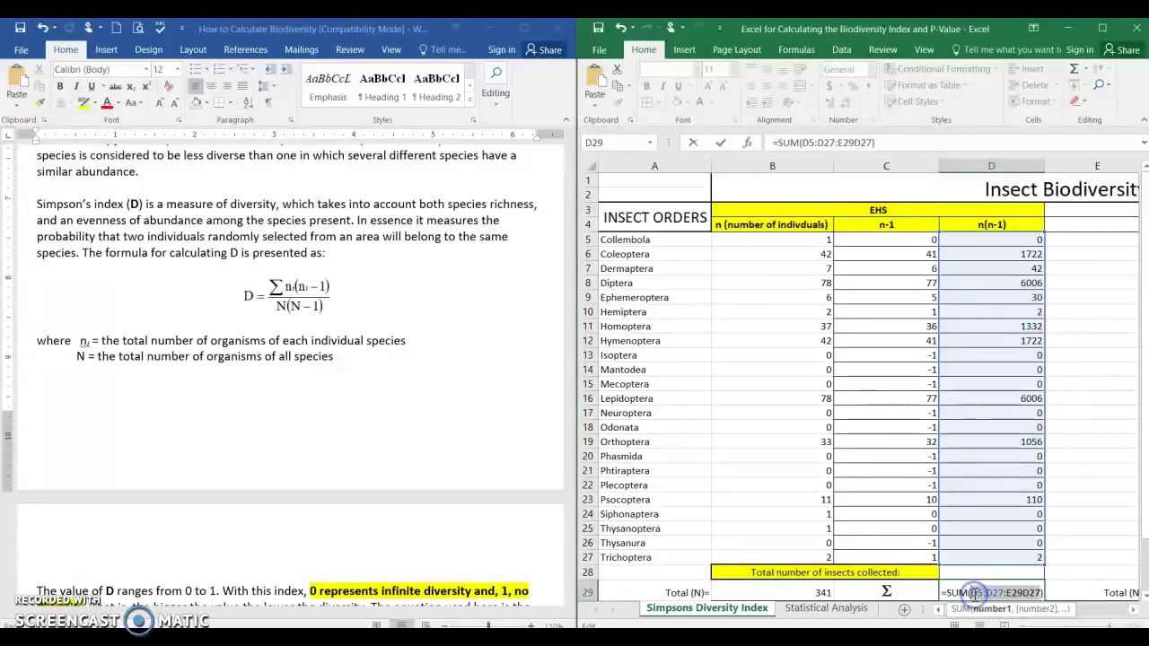
{"action": "key", "text": "shift+End"}
{"action": "key", "text": "Delete"}
{"action": "left_click", "coordinate": [988, 240]}
{"action": "left_click_drag", "start_coordinate": [977, 264], "coordinate": [967, 555]}
{"action": "key", "text": "Return"}
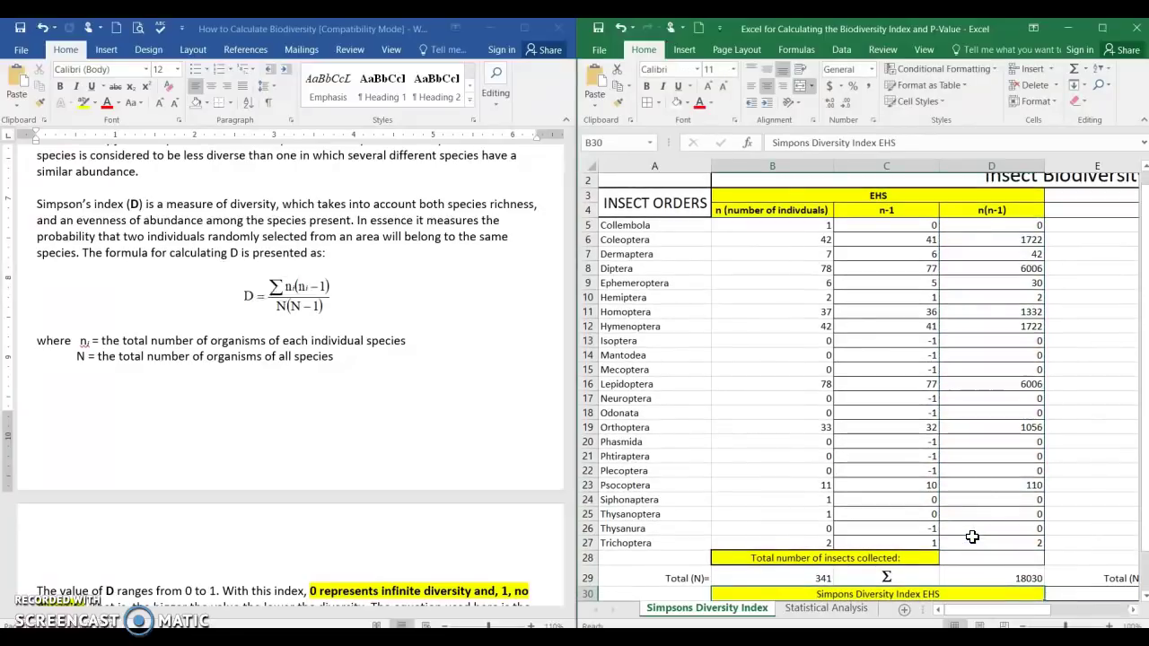
{"action": "double_click", "coordinate": [1019, 576]}
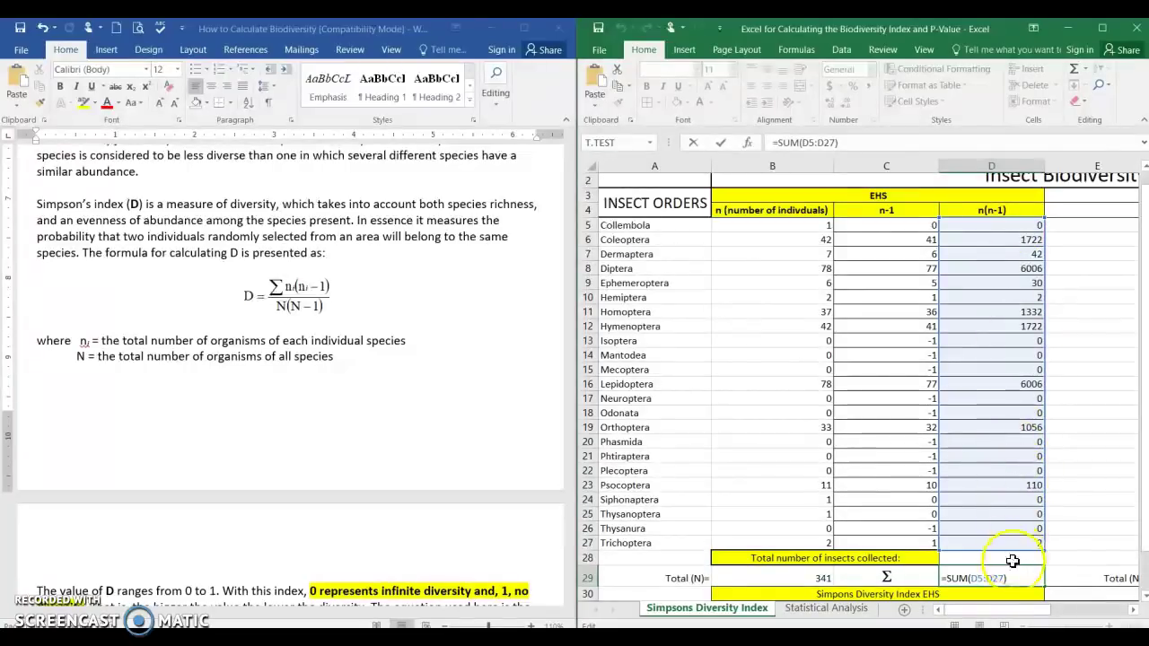
{"action": "left_click", "coordinate": [1020, 579]}
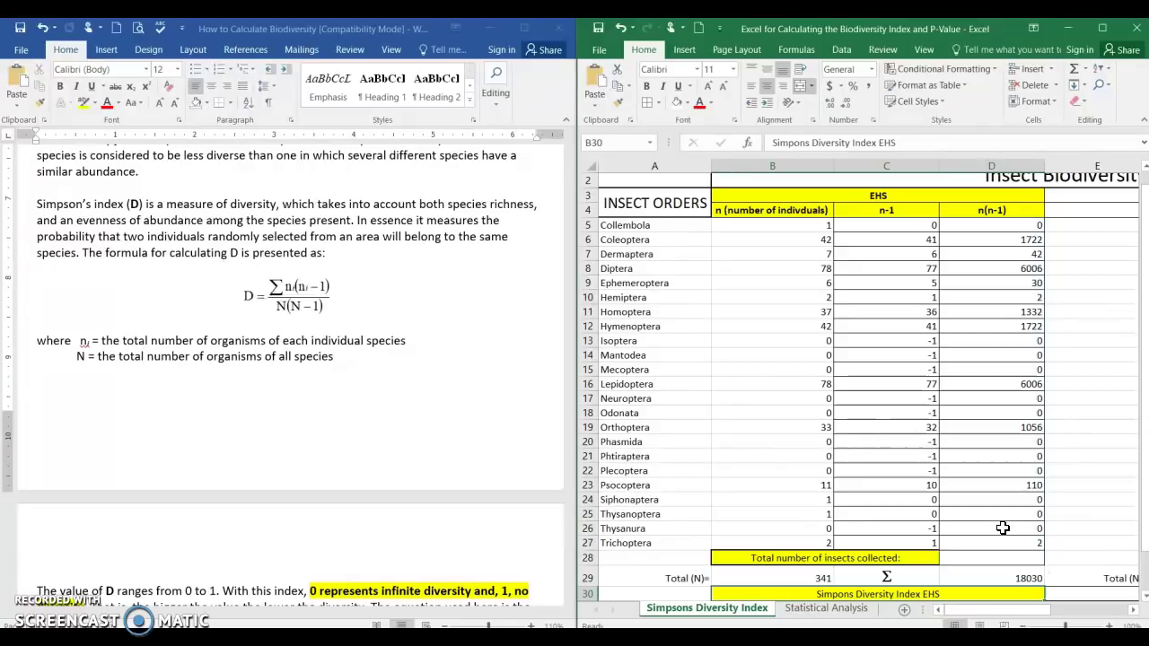
{"action": "left_click", "coordinate": [995, 574]}
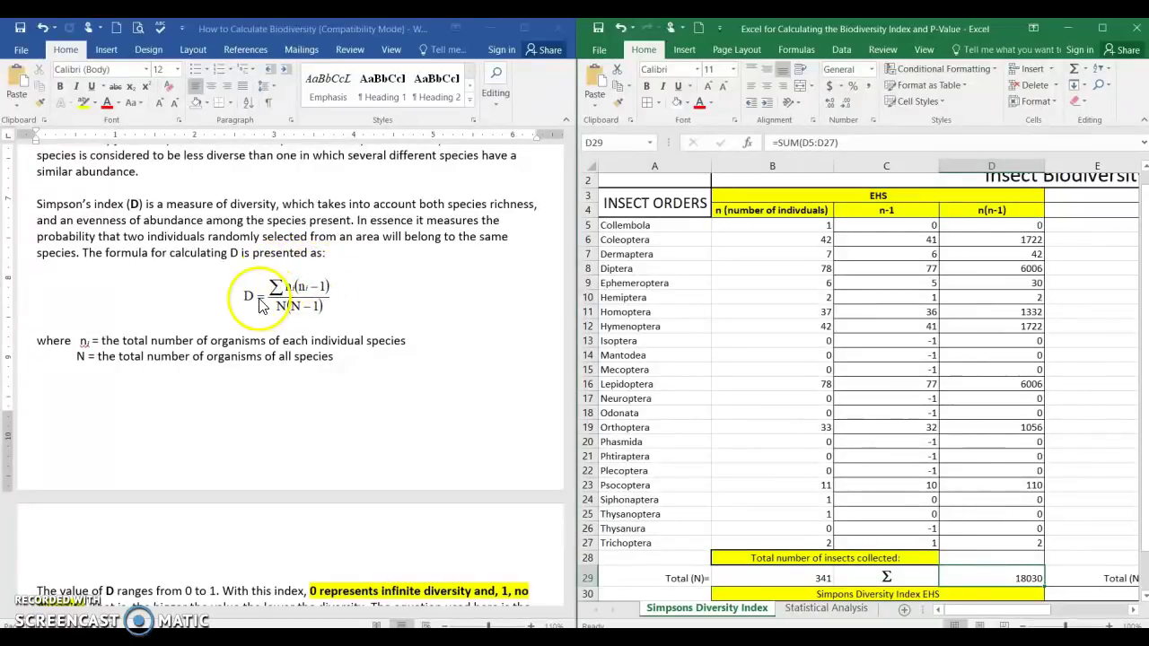
{"action": "left_click", "coordinate": [347, 283]}
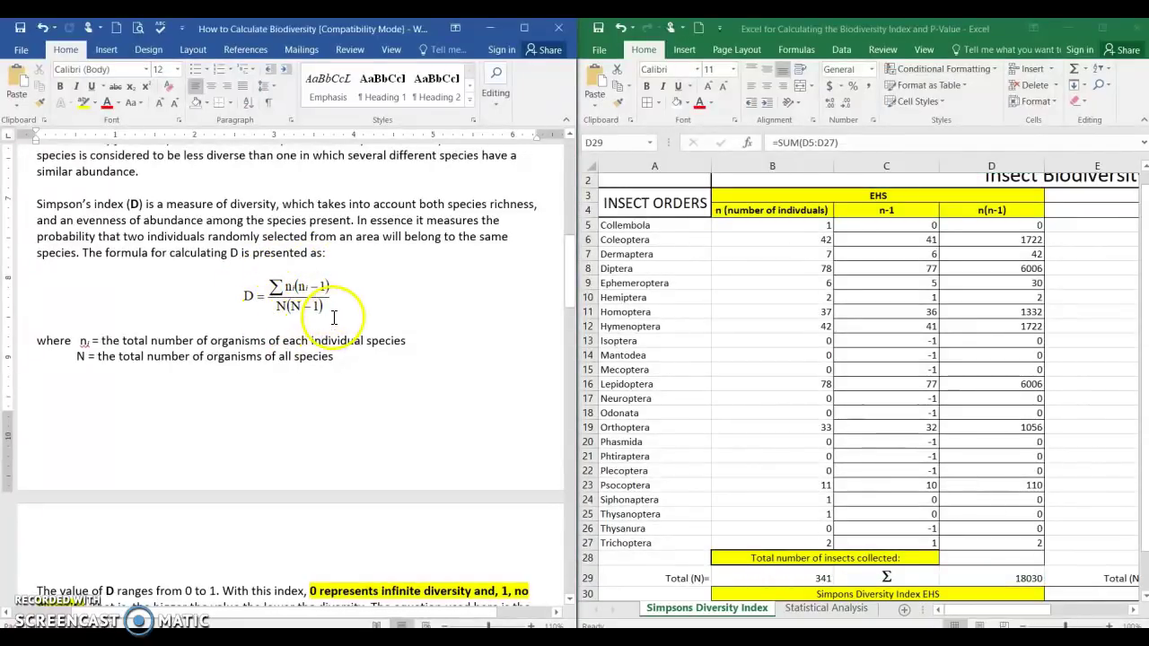
Begin a formula in C31, then cancel the mistaken entry with Escape.
{"action": "left_click", "coordinate": [1008, 531]}
{"action": "scroll", "coordinate": [1013, 530], "scroll_direction": "down", "scroll_amount": 2}
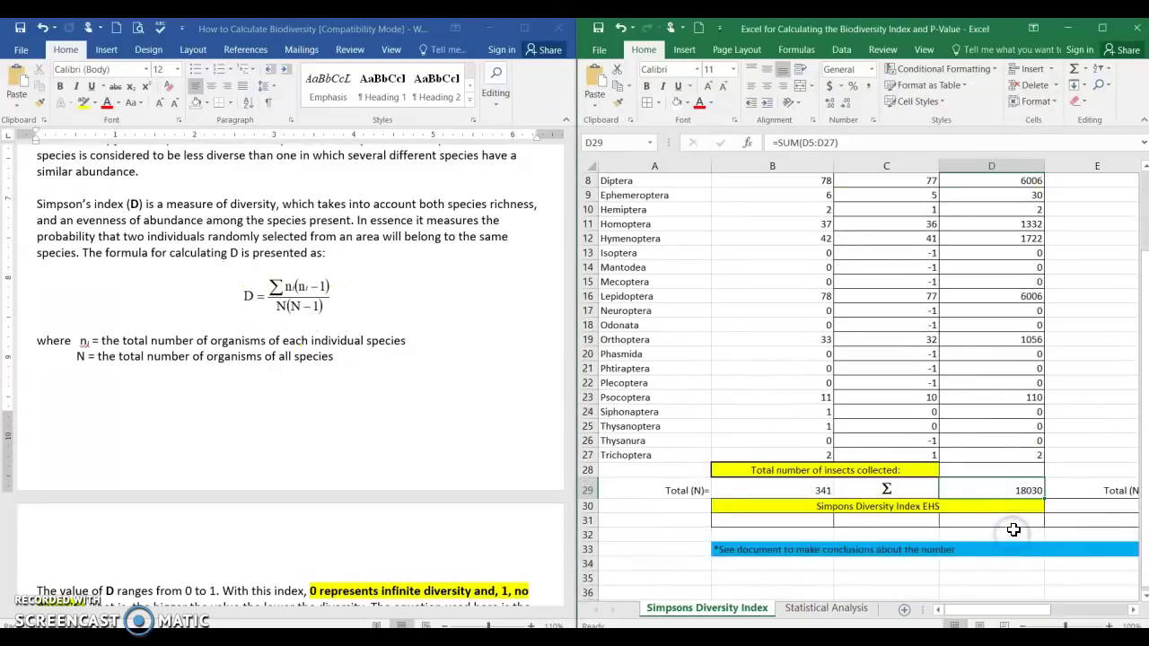
{"action": "left_click", "coordinate": [913, 523]}
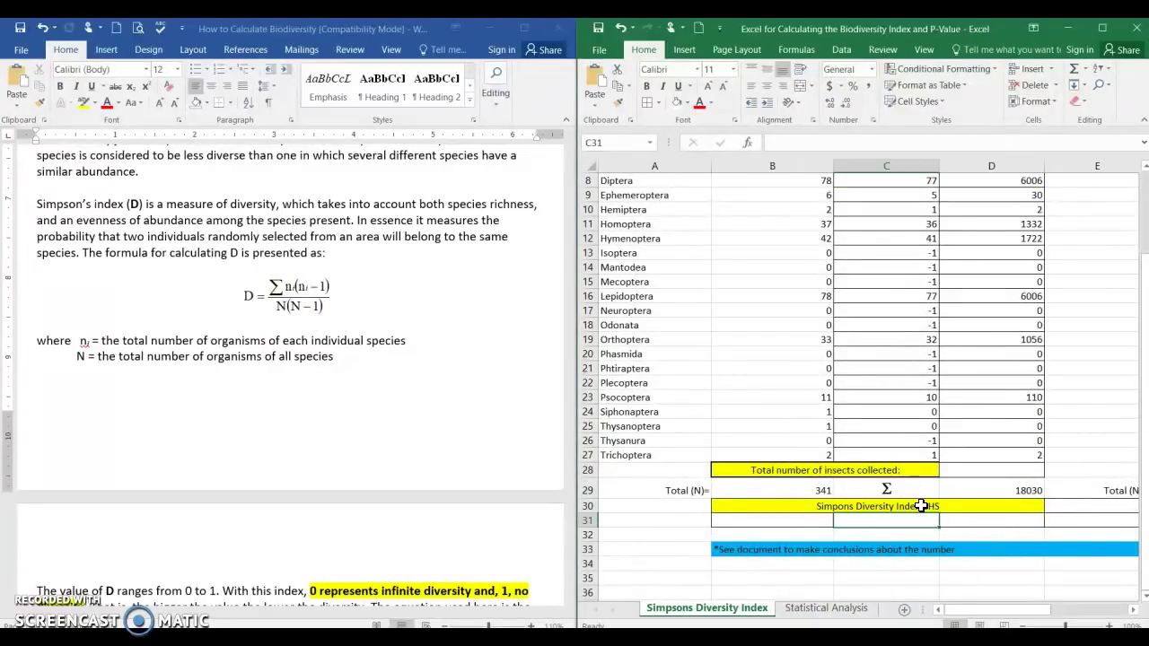
{"action": "type", "text": "="}
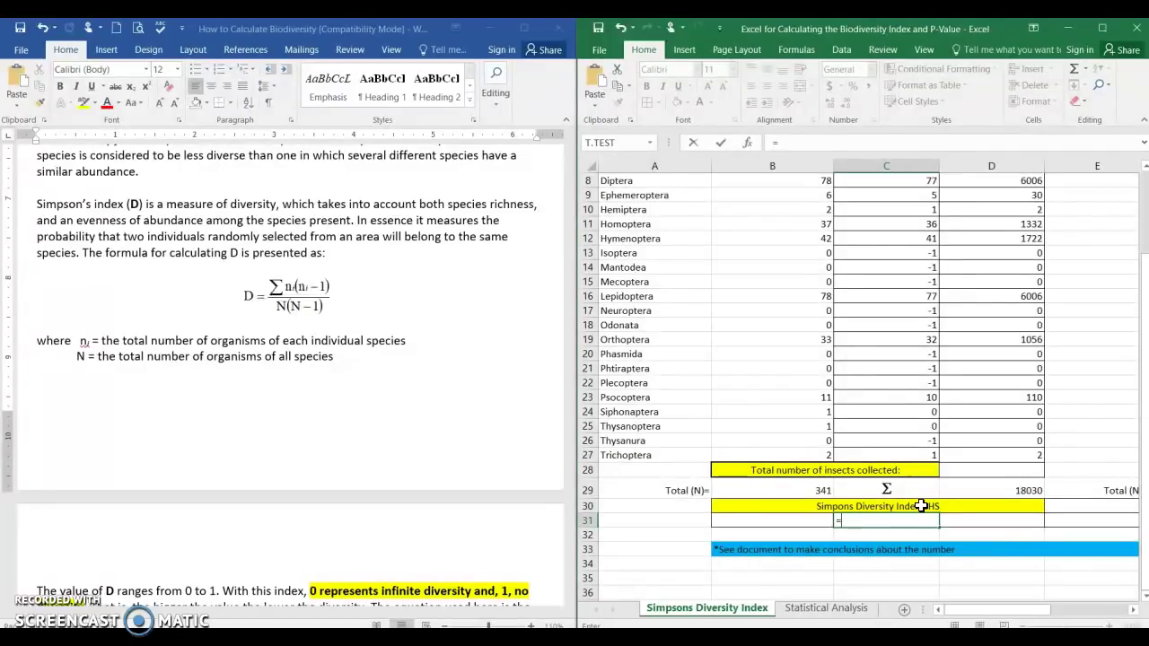
{"action": "left_click", "coordinate": [832, 523]}
{"action": "left_click", "coordinate": [821, 521]}
{"action": "left_click", "coordinate": [849, 521]}
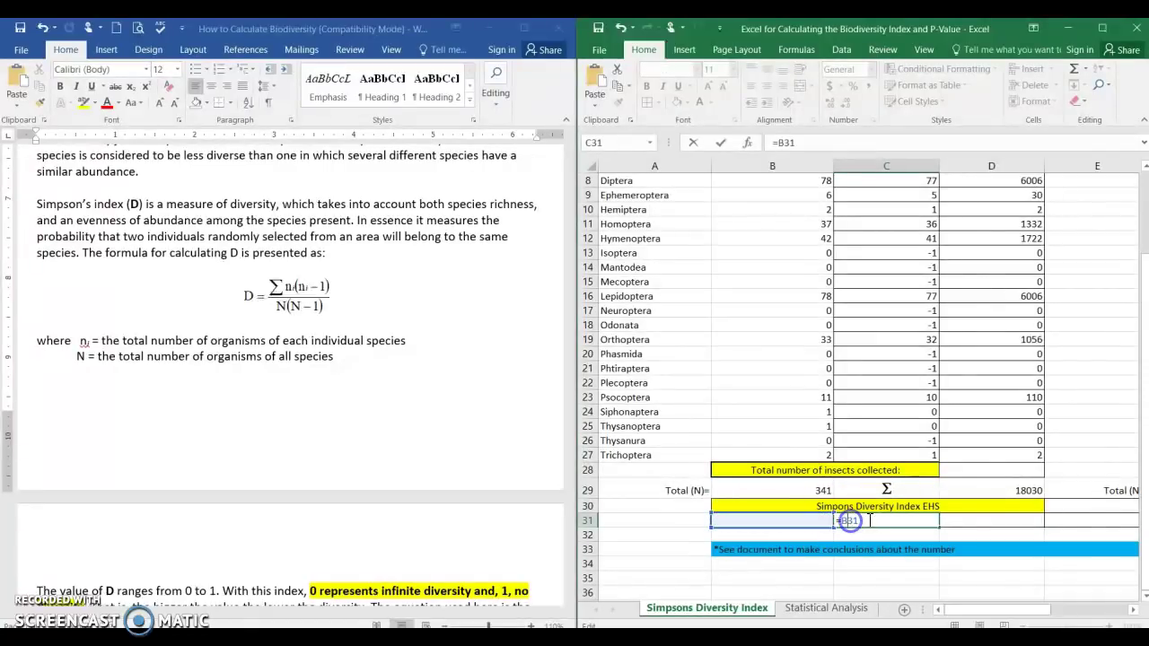
{"action": "key", "text": "Escape"}
{"action": "left_click", "coordinate": [972, 521]}
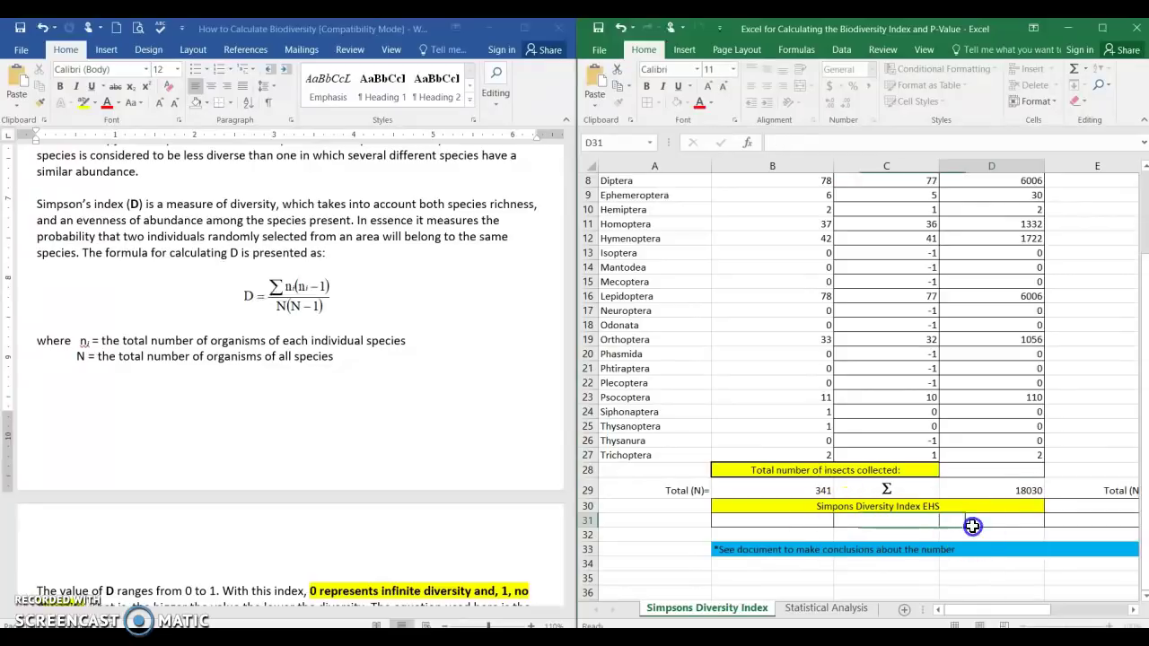
Type a right-aligned D= label in B31 and begin a formula with = in C31.
{"action": "left_click", "coordinate": [808, 520]}
{"action": "type", "text": "D"}
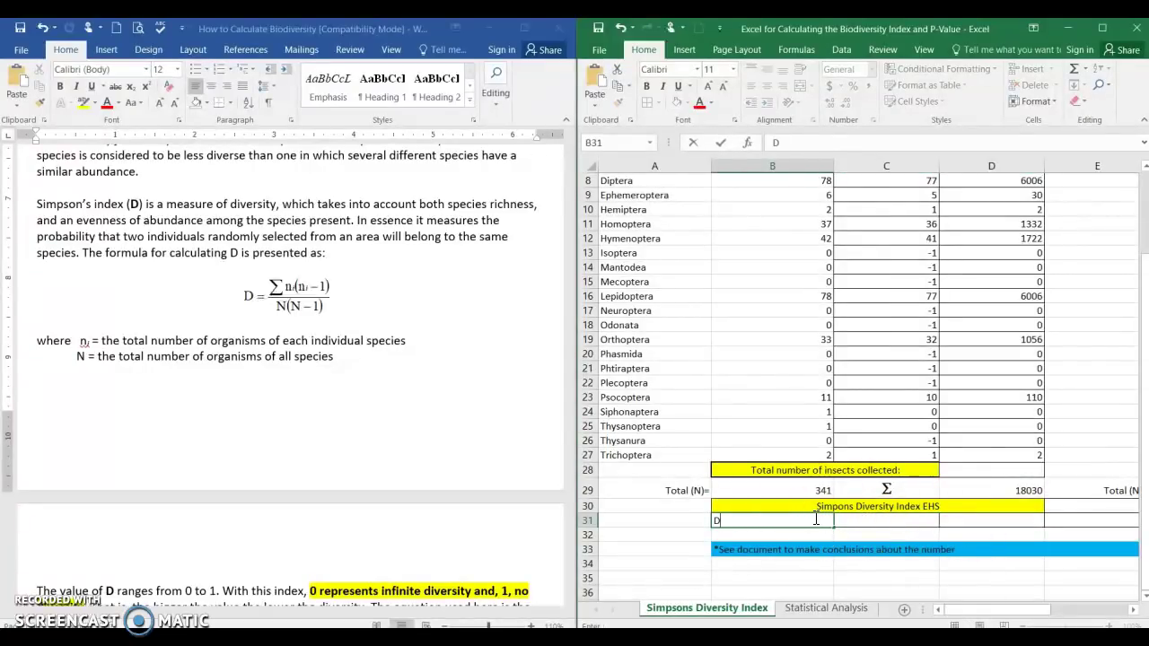
{"action": "type", "text": "="}
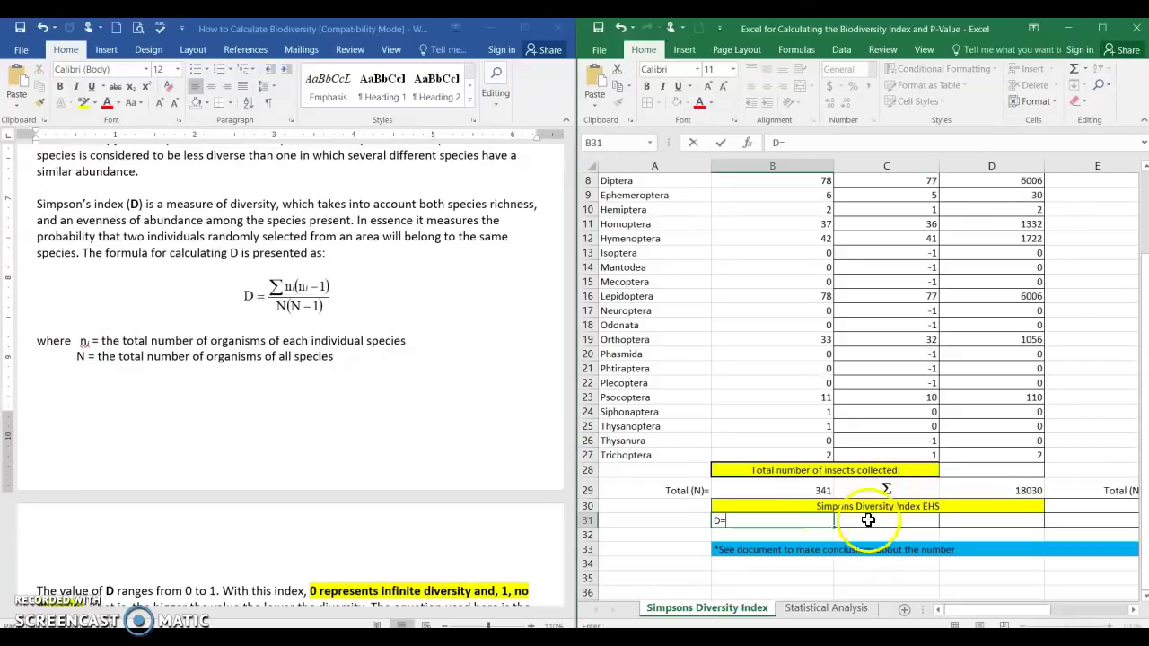
{"action": "left_click", "coordinate": [867, 528]}
{"action": "left_click", "coordinate": [821, 521]}
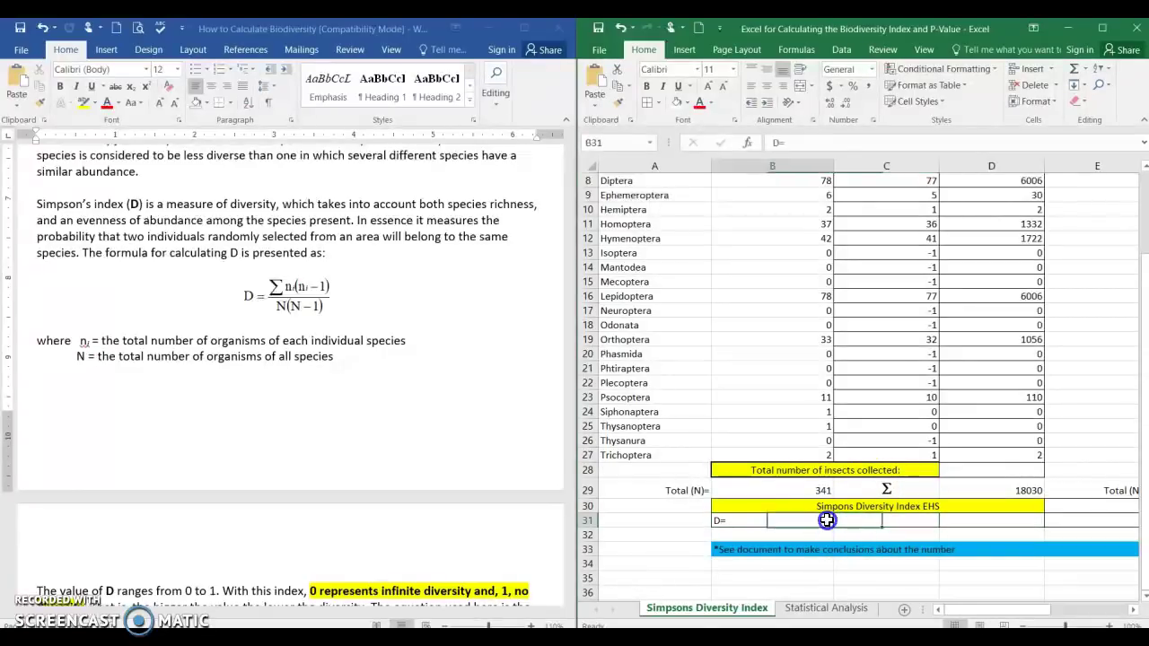
{"action": "left_click", "coordinate": [768, 87]}
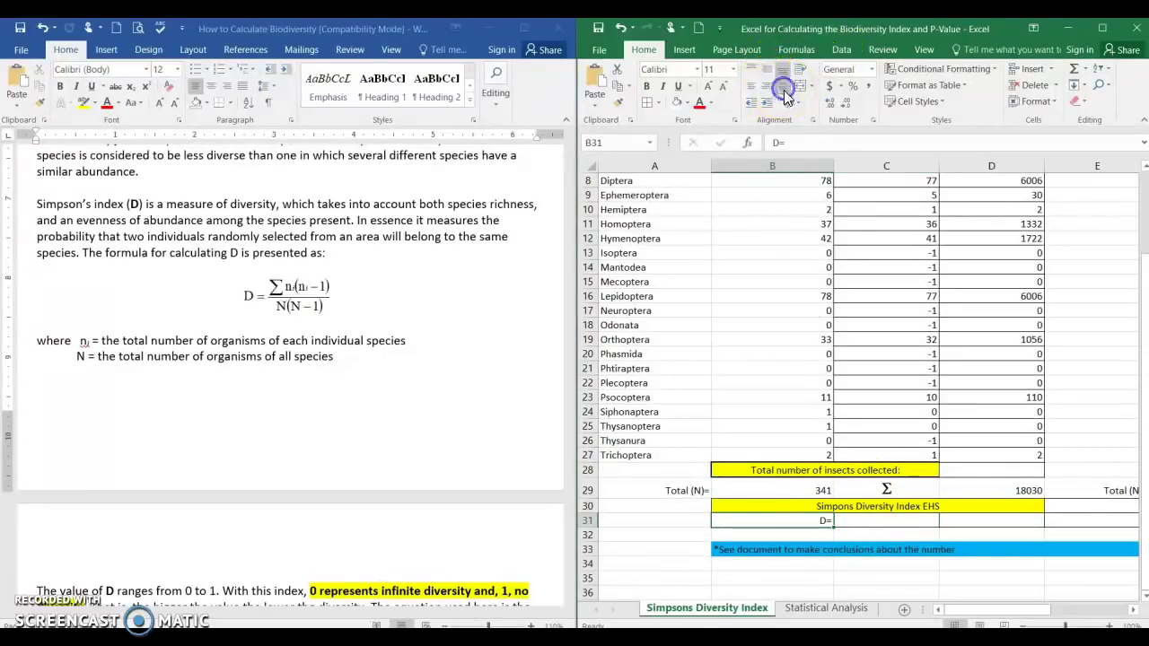
{"action": "left_click", "coordinate": [903, 521]}
{"action": "type", "text": "="}
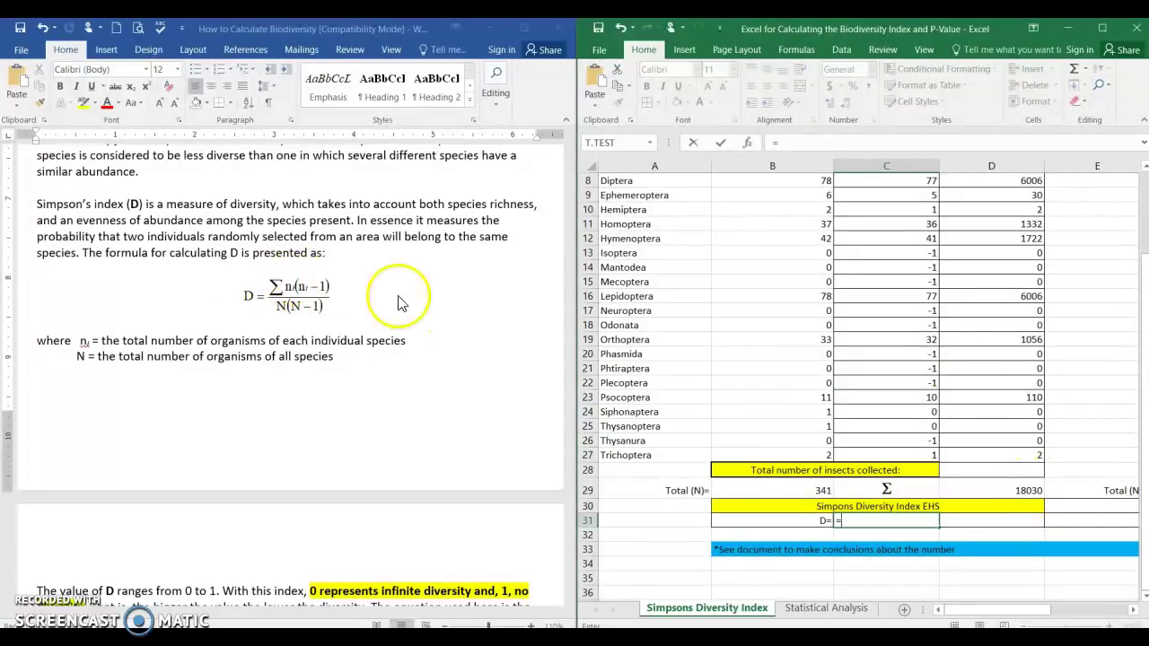
Complete C31 as =D29/(B29*(B29-1)), referencing the D29 sum and the B29 total.
{"action": "left_click", "coordinate": [1008, 488]}
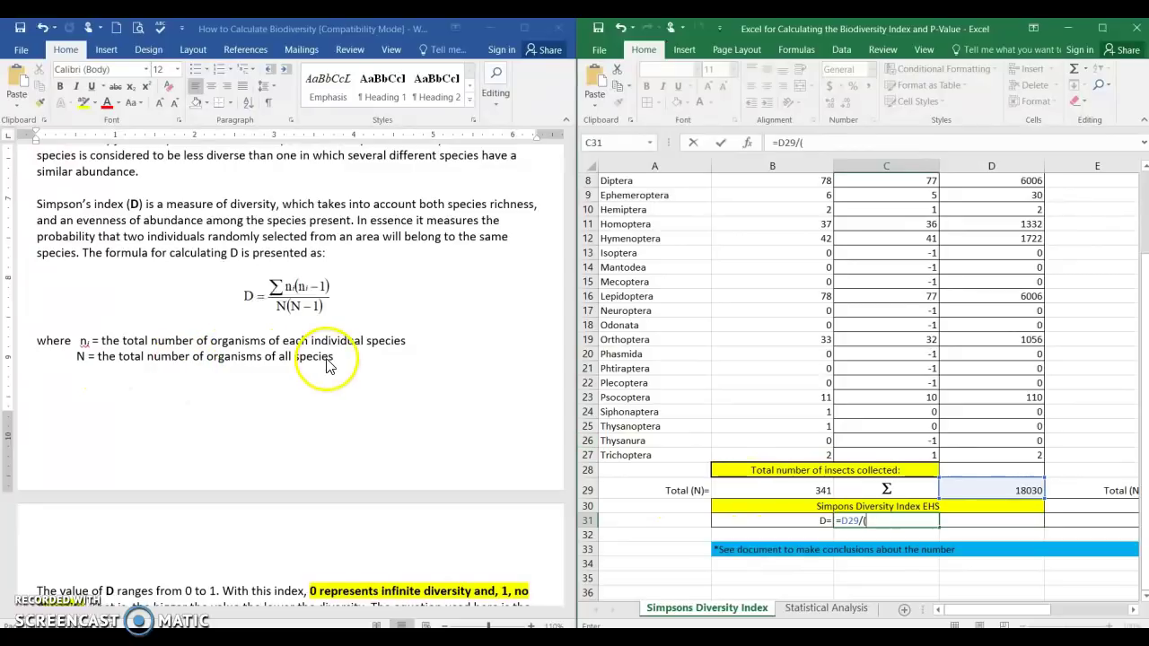
{"action": "left_click", "coordinate": [808, 492]}
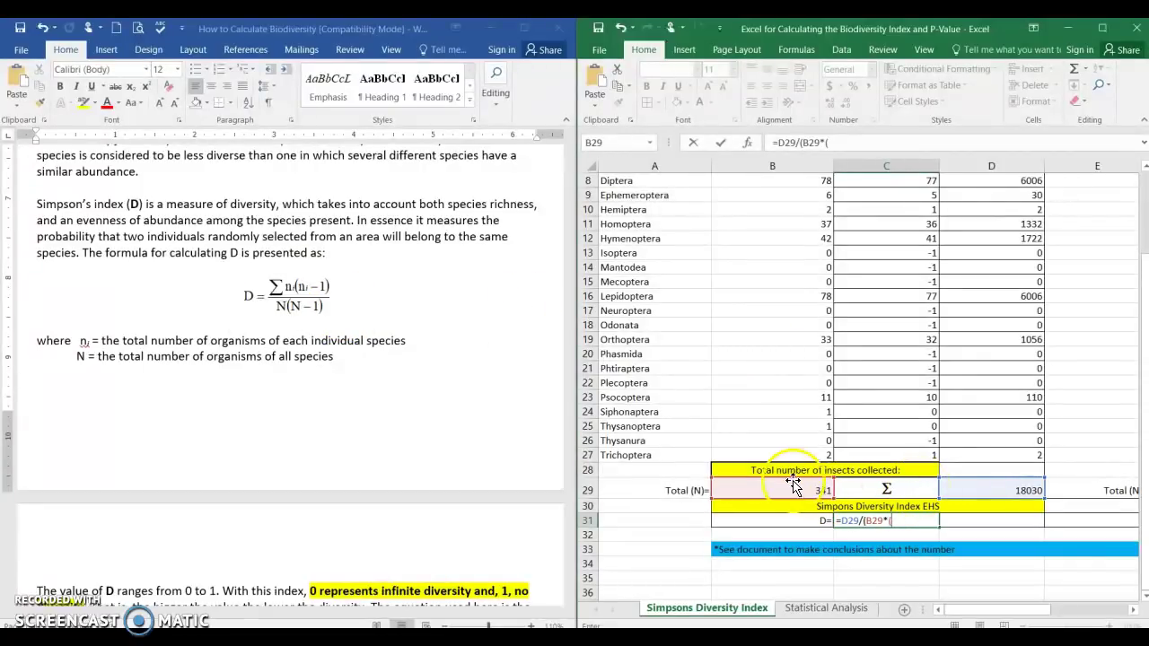
{"action": "left_click", "coordinate": [792, 505]}
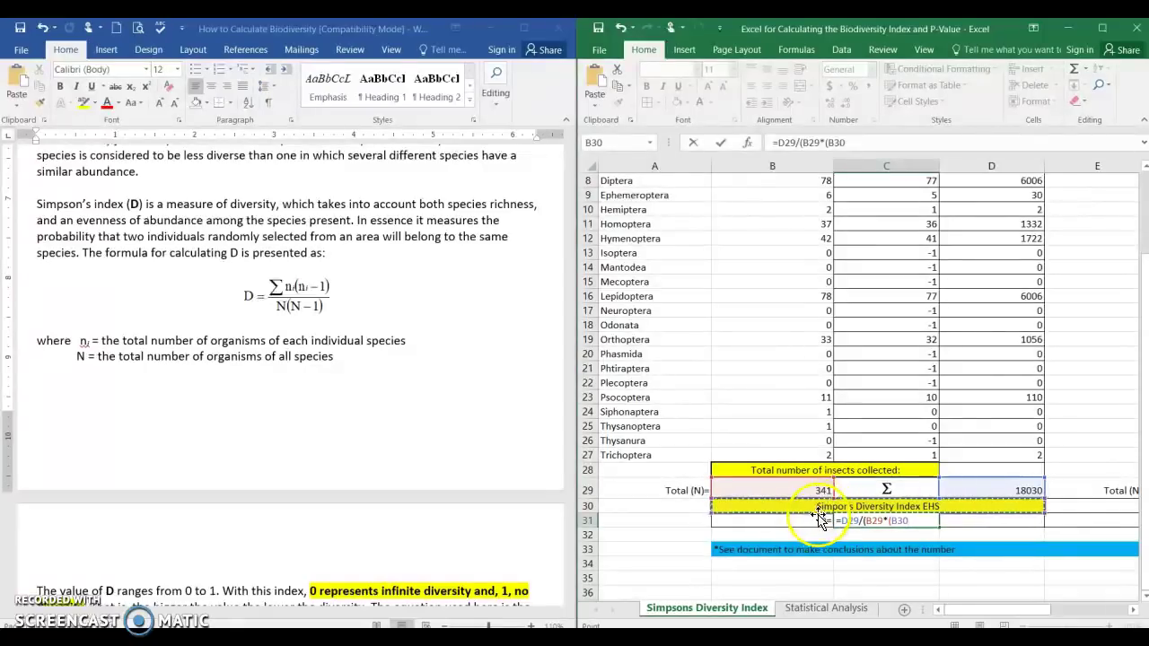
{"action": "left_click", "coordinate": [792, 491]}
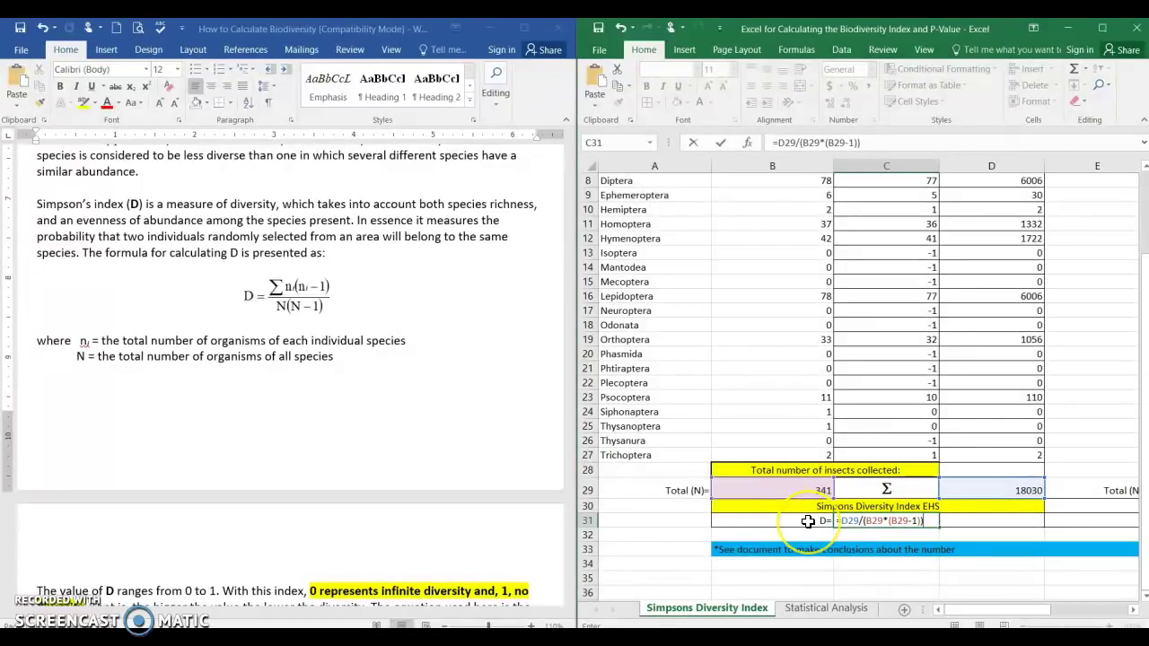
{"action": "left_click", "coordinate": [922, 551]}
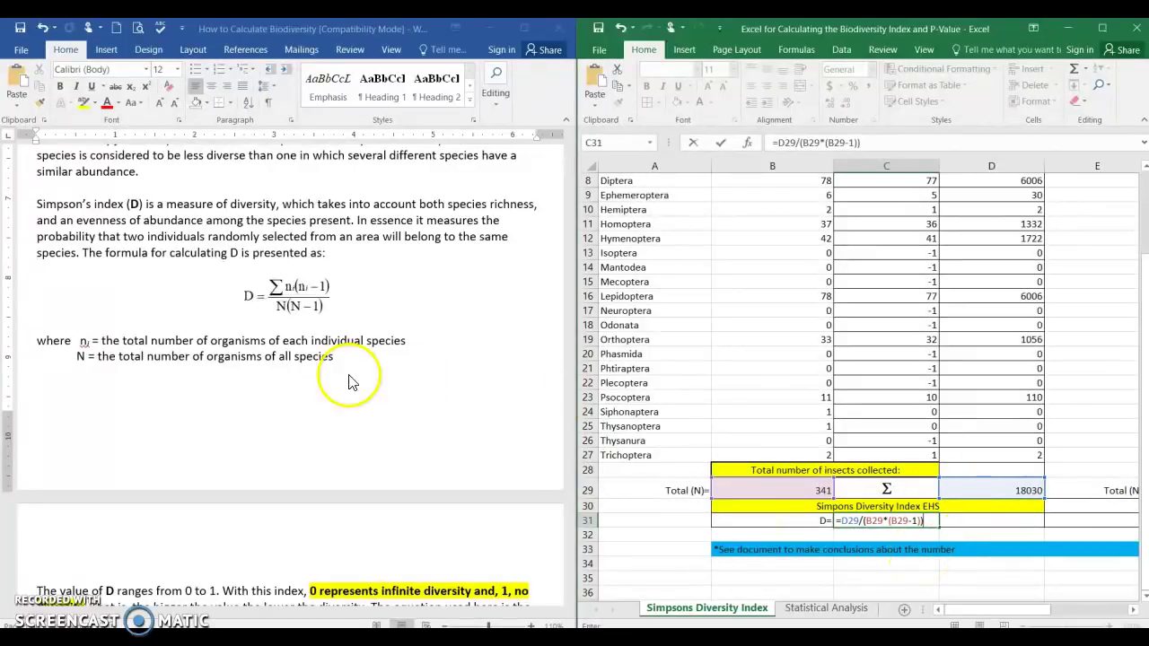
{"action": "scroll", "coordinate": [923, 491], "scroll_direction": "down", "scroll_amount": 3}
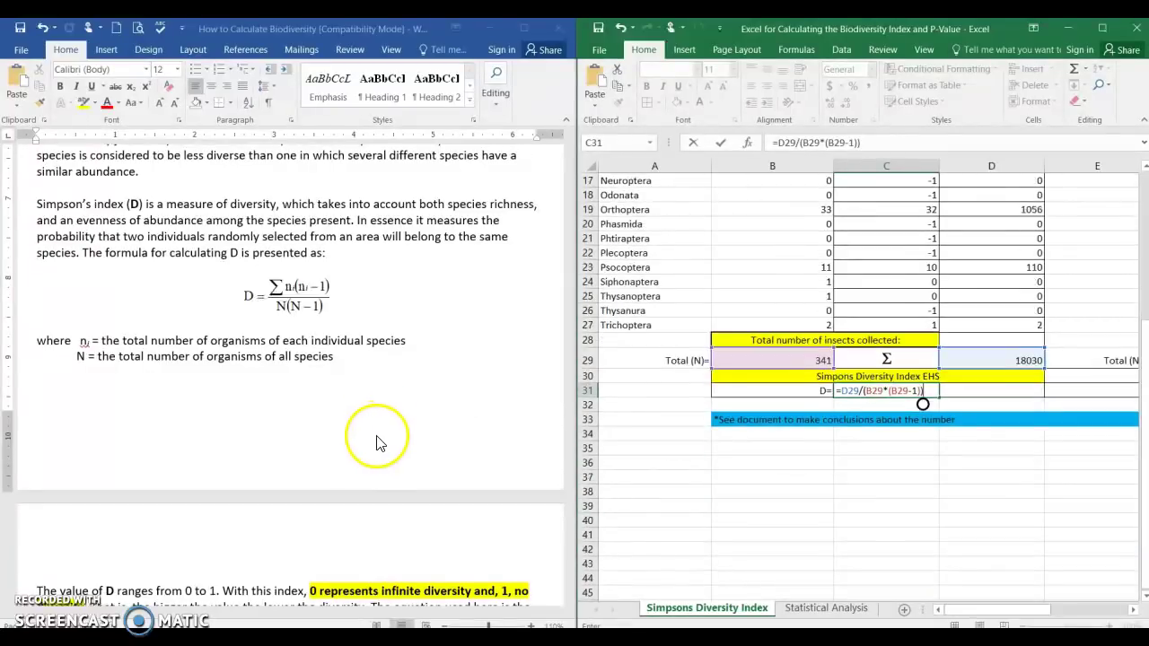
{"action": "scroll", "coordinate": [923, 491], "scroll_direction": "up", "scroll_amount": 5}
{"action": "scroll", "coordinate": [923, 491], "scroll_direction": "down", "scroll_amount": 4}
{"action": "scroll", "coordinate": [923, 491], "scroll_direction": "down", "scroll_amount": 2}
{"action": "scroll", "coordinate": [923, 404], "scroll_direction": "down", "scroll_amount": 3}
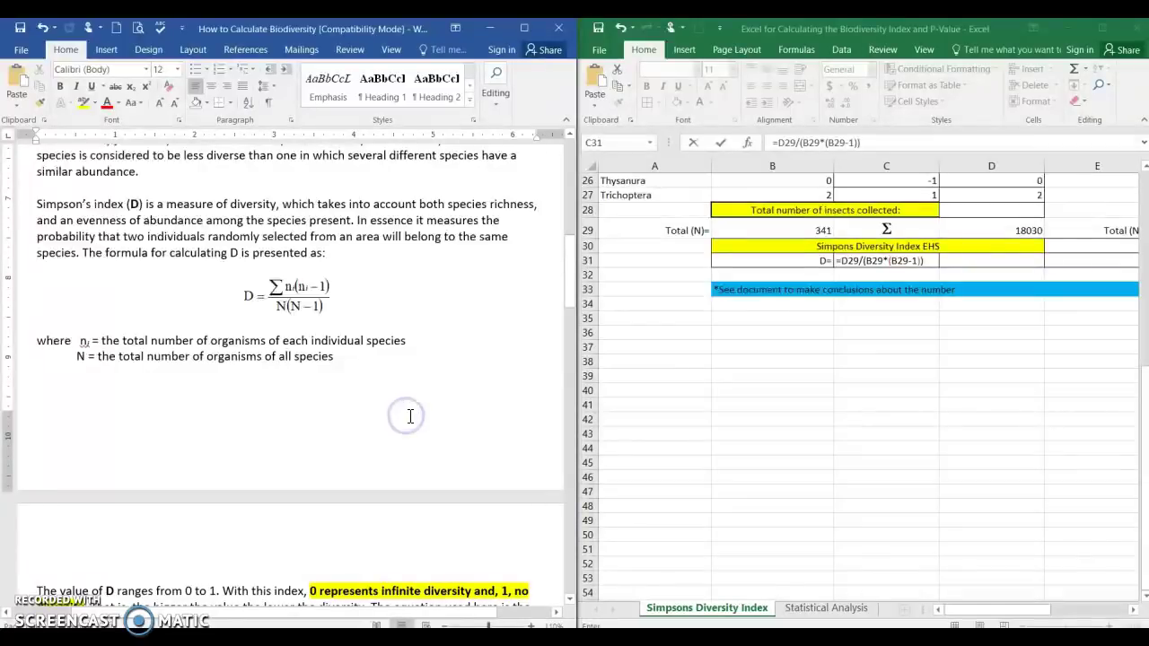
{"action": "scroll", "coordinate": [411, 418], "scroll_direction": "down", "scroll_amount": 7}
{"action": "scroll", "coordinate": [411, 417], "scroll_direction": "up", "scroll_amount": 1}
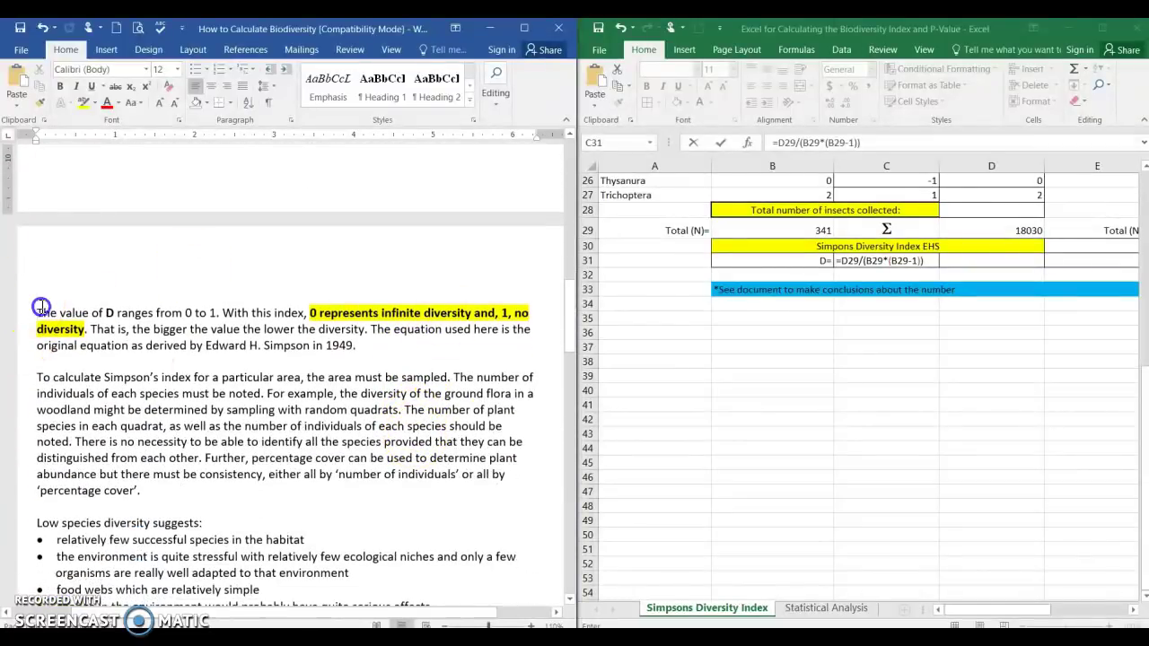
{"action": "left_click_drag", "start_coordinate": [40, 308], "coordinate": [385, 349]}
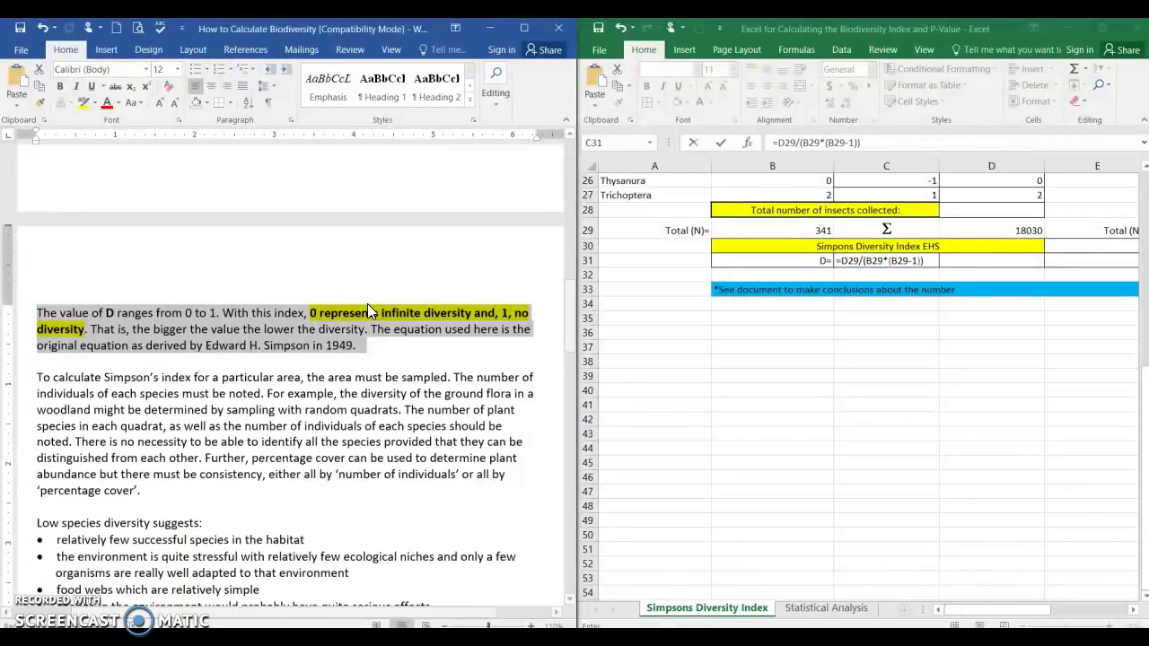
{"action": "left_click", "coordinate": [834, 424]}
{"action": "scroll", "coordinate": [834, 423], "scroll_direction": "up", "scroll_amount": 8}
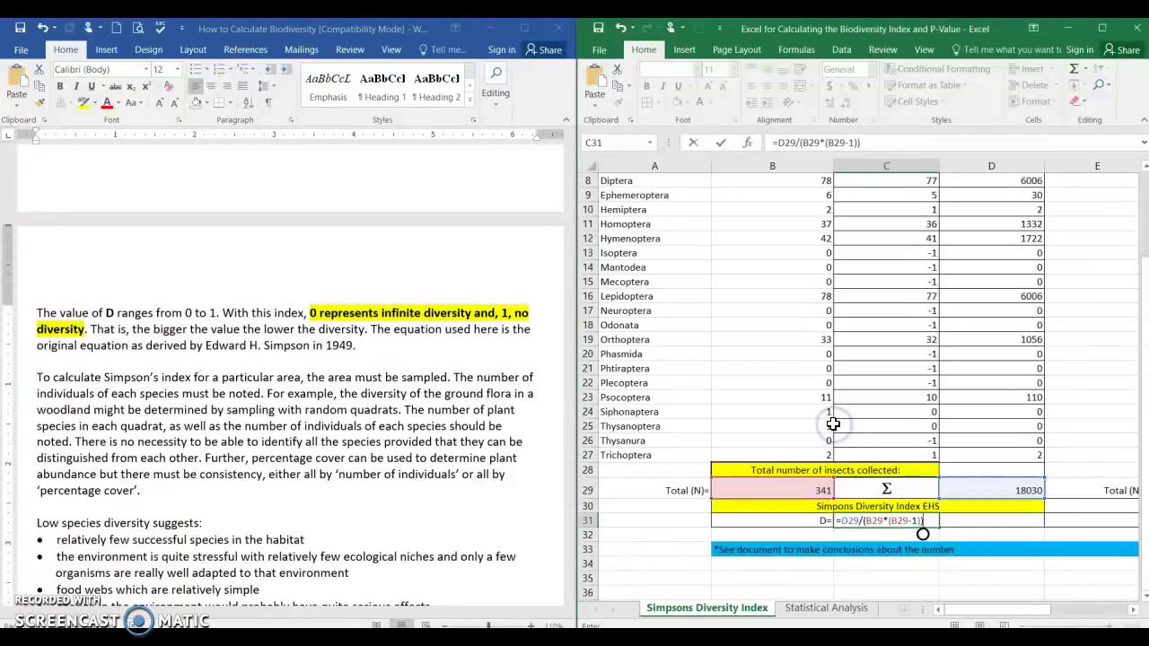
{"action": "left_click_drag", "start_coordinate": [971, 620], "coordinate": [942, 601]}
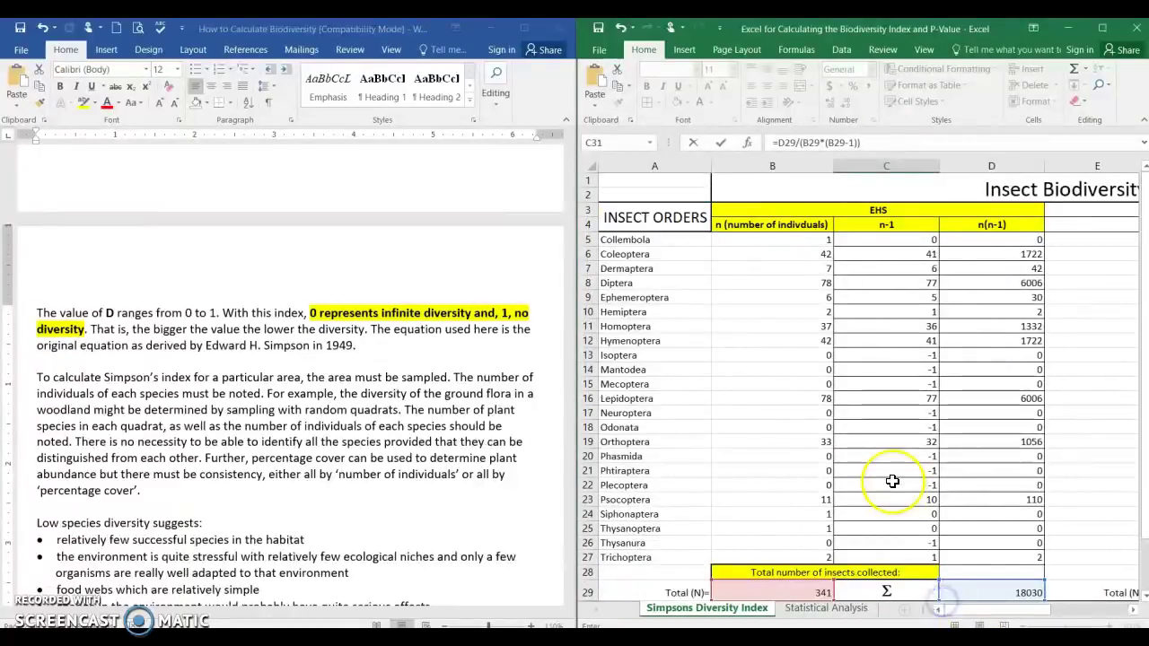
{"action": "scroll", "coordinate": [885, 480], "scroll_direction": "down", "scroll_amount": 1}
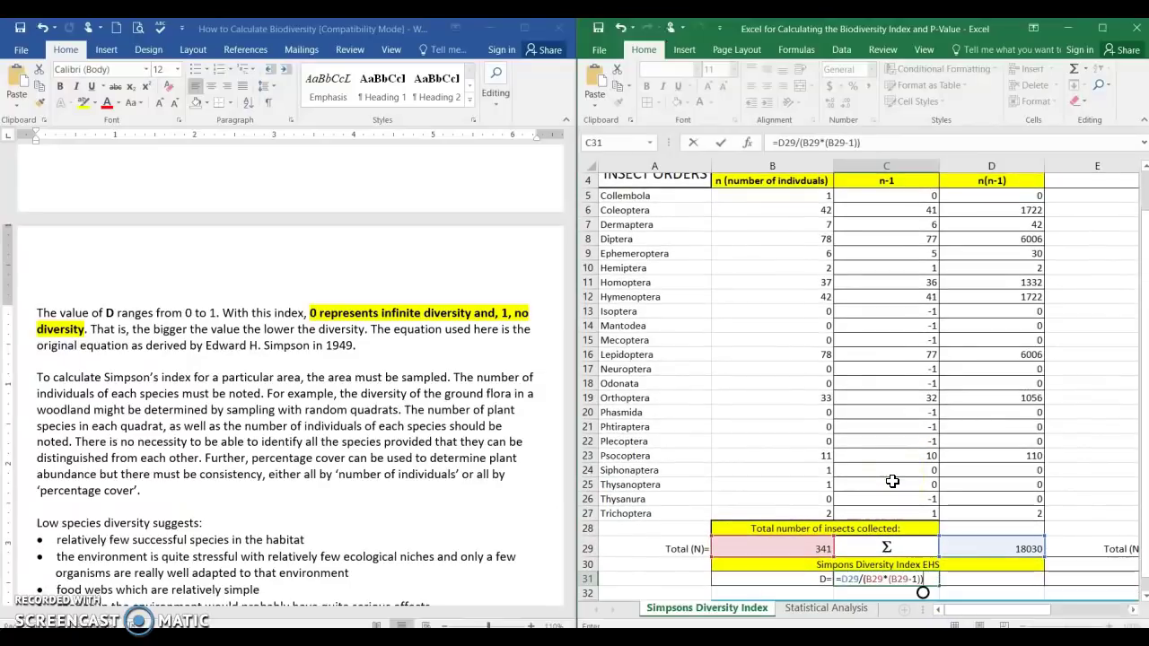